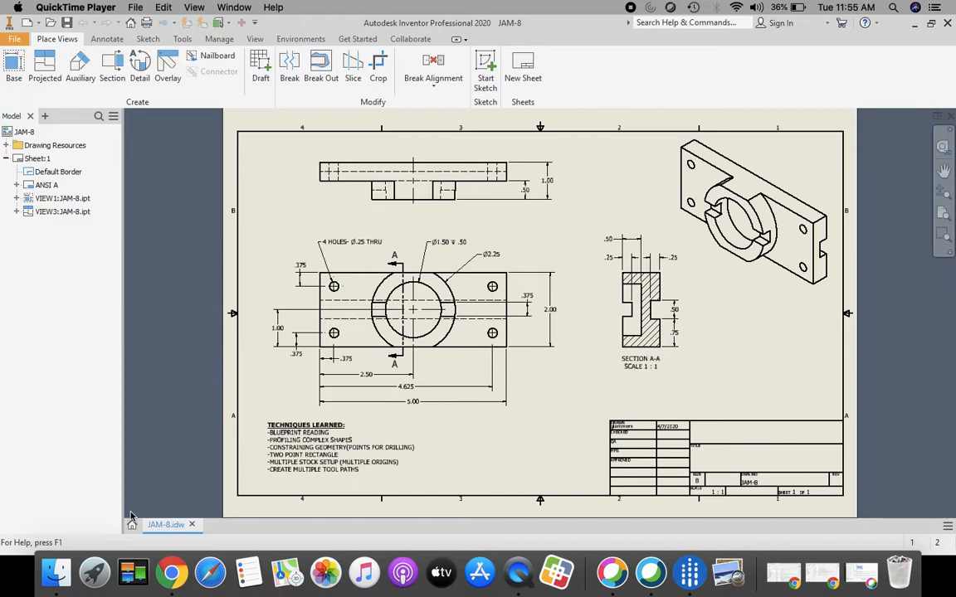
Open the 8 JAM part file from the network home drive.
{"action": "left_click", "coordinate": [132, 526]}
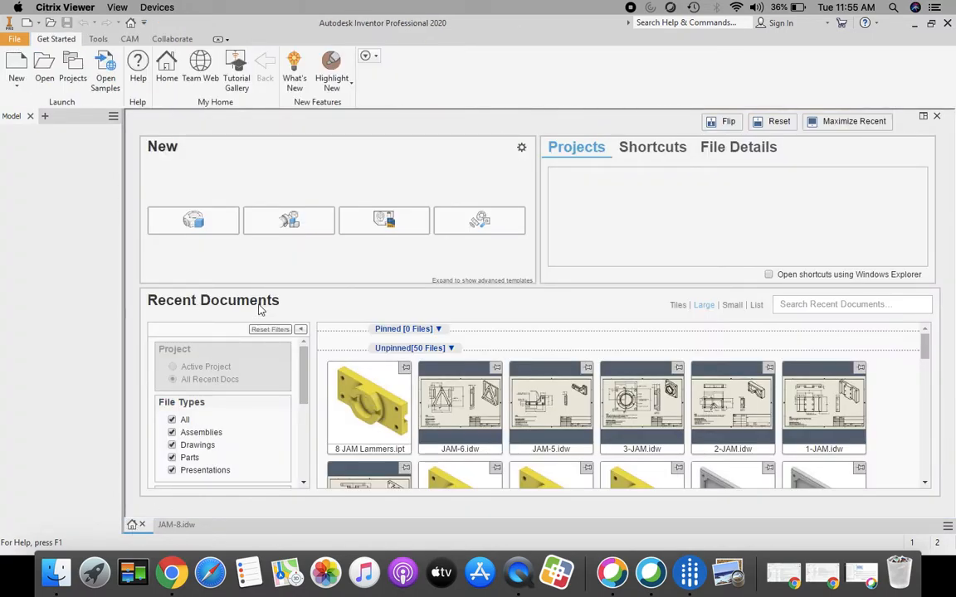
{"action": "left_click", "coordinate": [45, 69]}
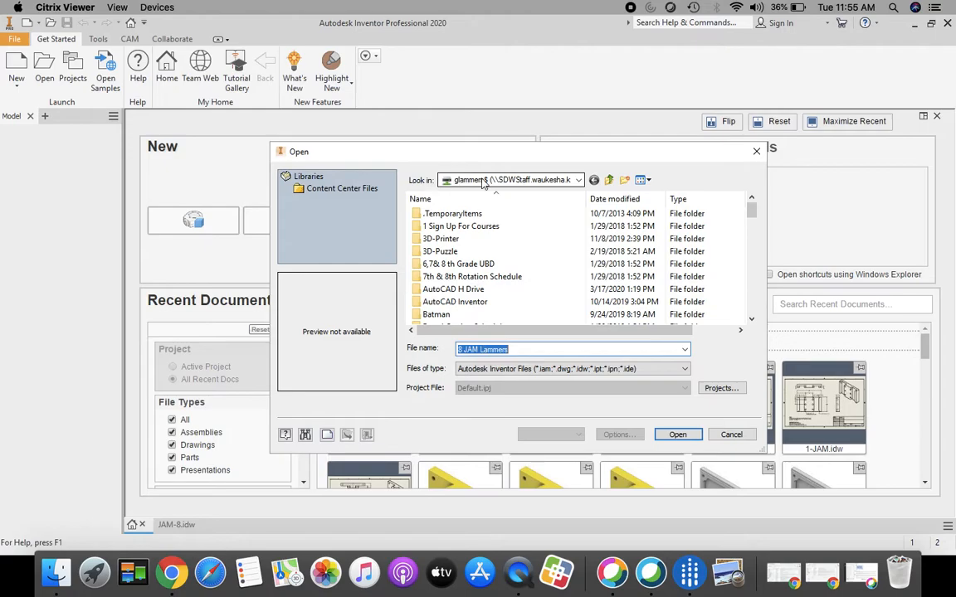
{"action": "left_click", "coordinate": [575, 181]}
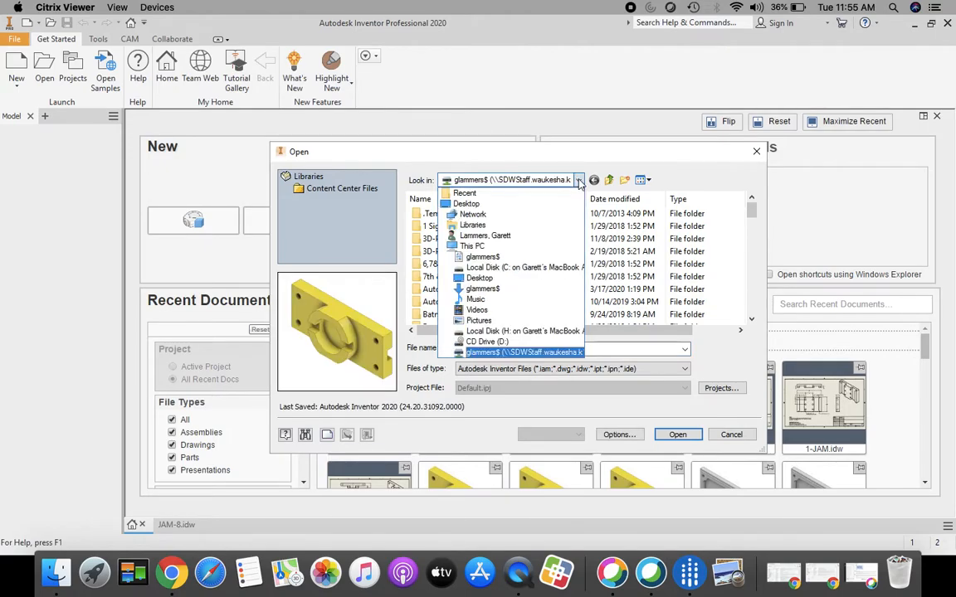
{"action": "left_click", "coordinate": [487, 353]}
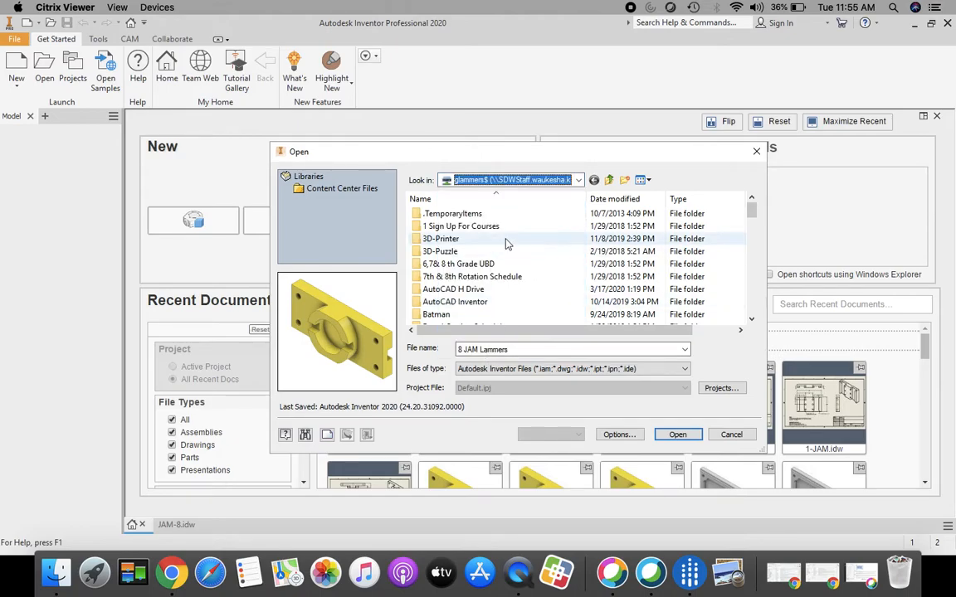
{"action": "scroll", "coordinate": [472, 241], "scroll_direction": "down", "scroll_amount": 10}
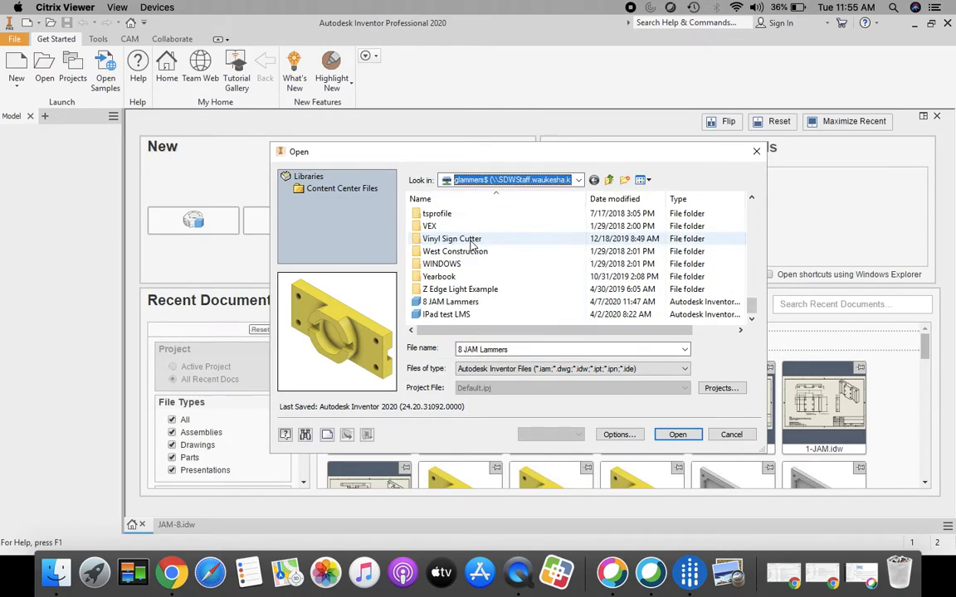
{"action": "left_click", "coordinate": [453, 303]}
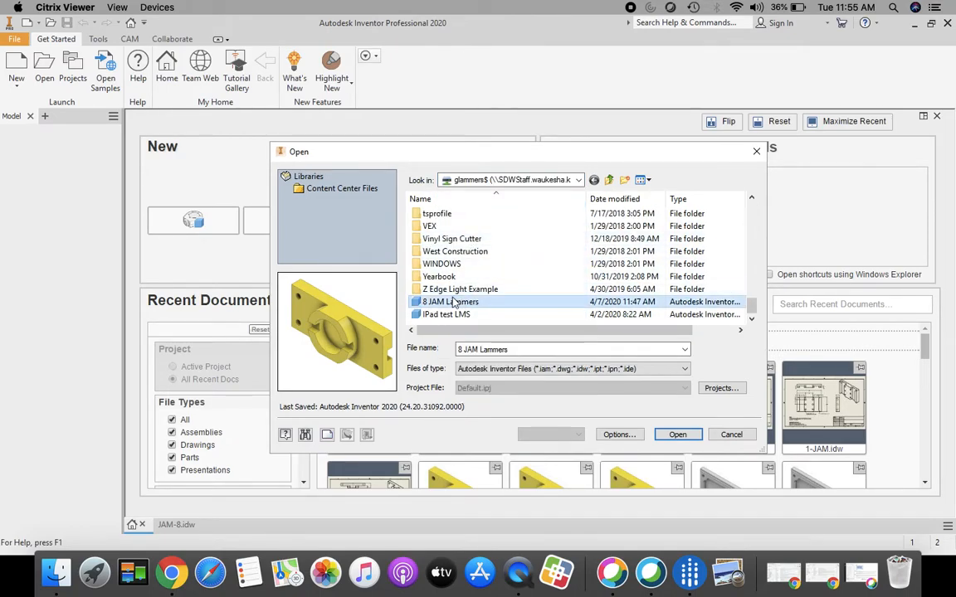
{"action": "left_click", "coordinate": [677, 434]}
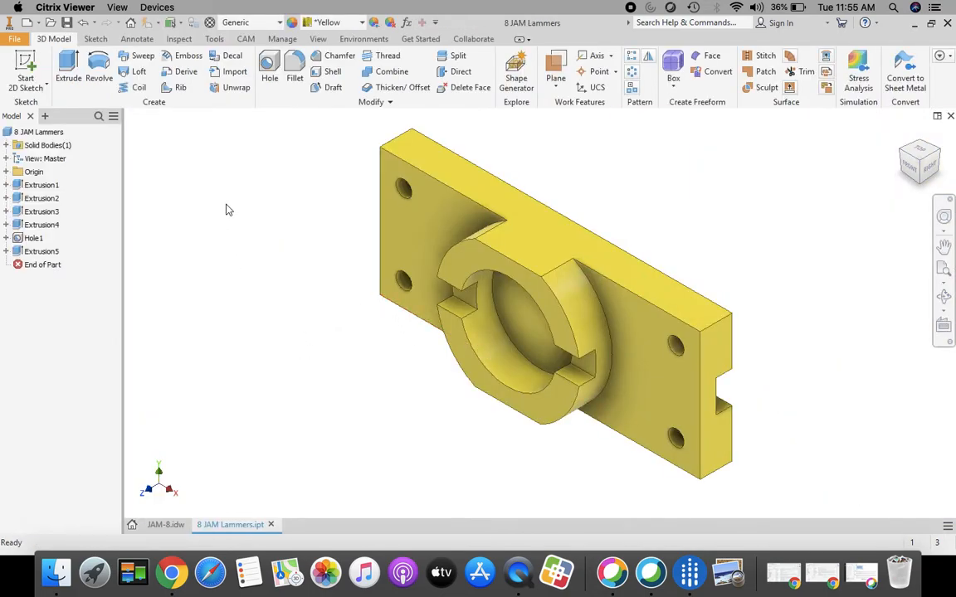
Create a milling CAM setup for the part with its work coordinate origin at the model origin.
{"action": "left_click", "coordinate": [246, 39]}
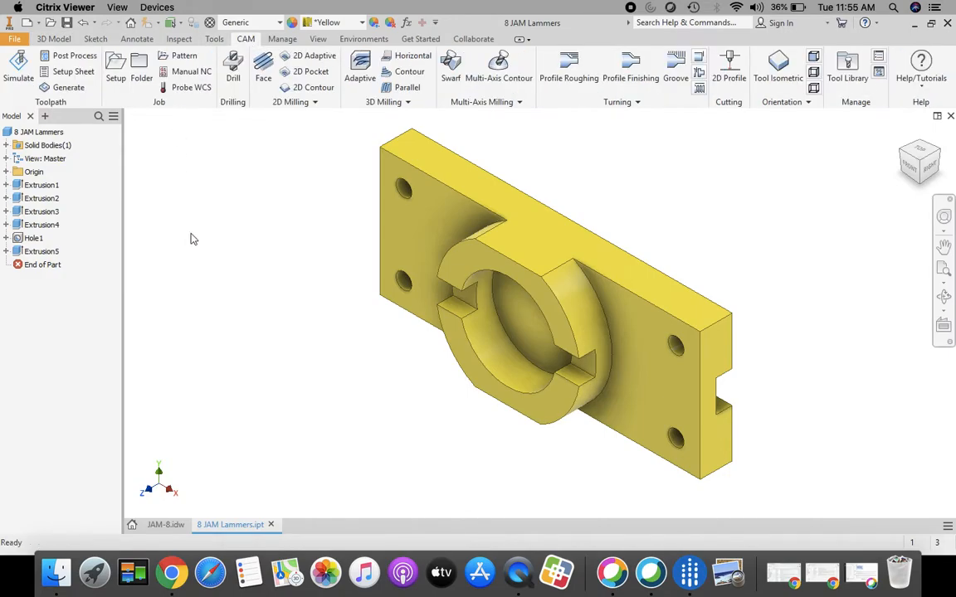
{"action": "left_click", "coordinate": [116, 73]}
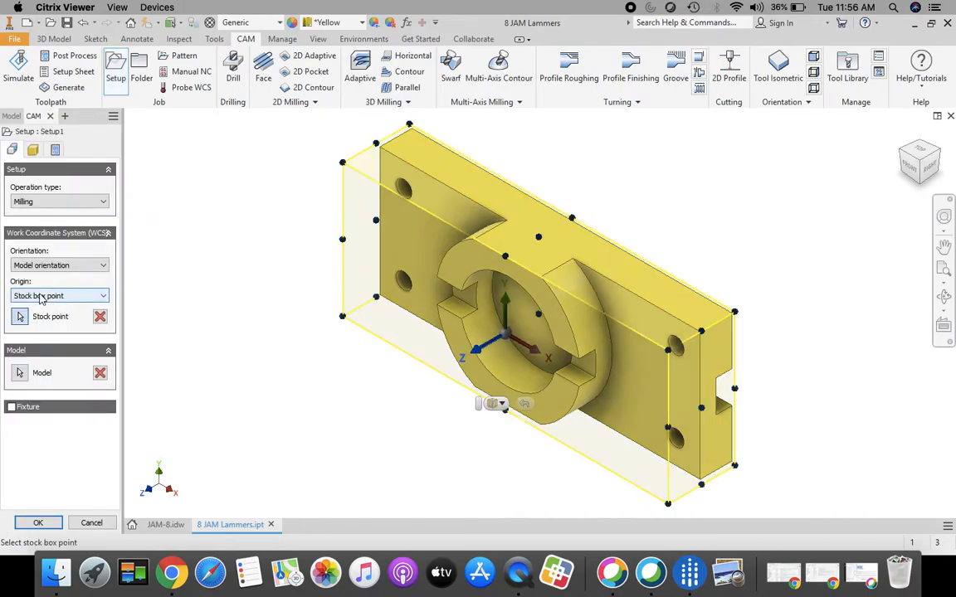
{"action": "left_click", "coordinate": [99, 297]}
{"action": "left_click", "coordinate": [71, 306]}
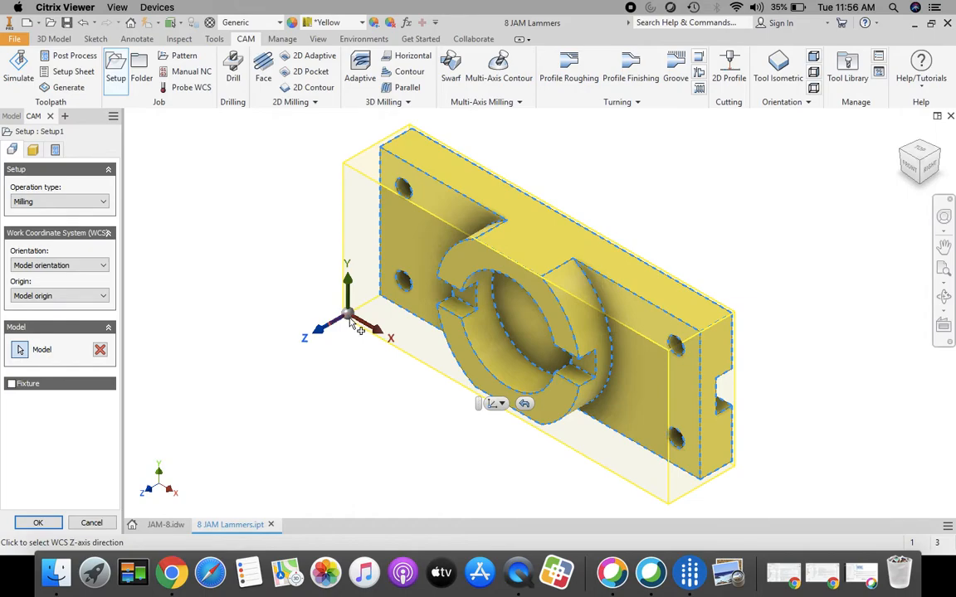
Set the setup's stock offset mode to No additional stock.
{"action": "left_click", "coordinate": [34, 151]}
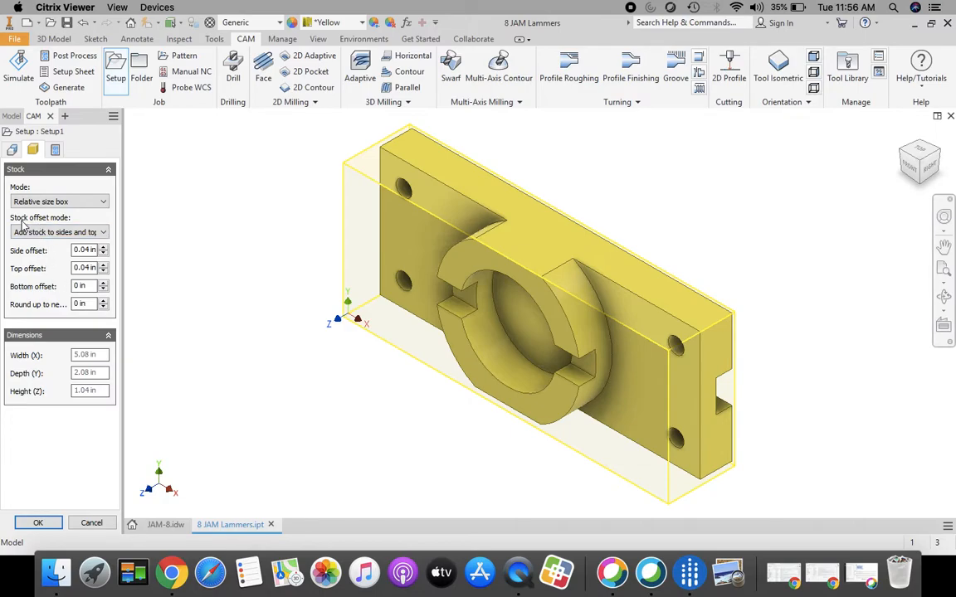
{"action": "left_click", "coordinate": [48, 232]}
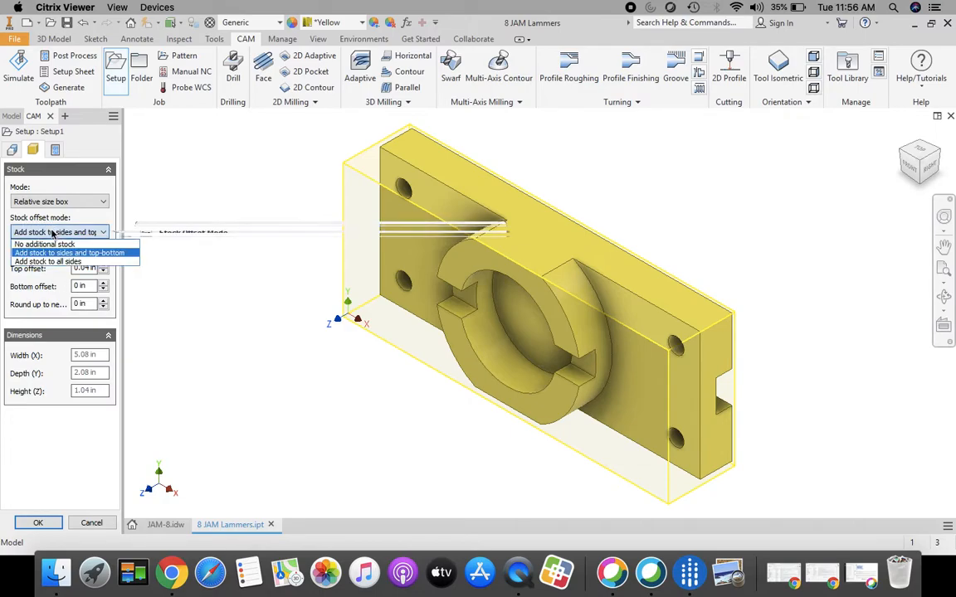
{"action": "left_click", "coordinate": [46, 244]}
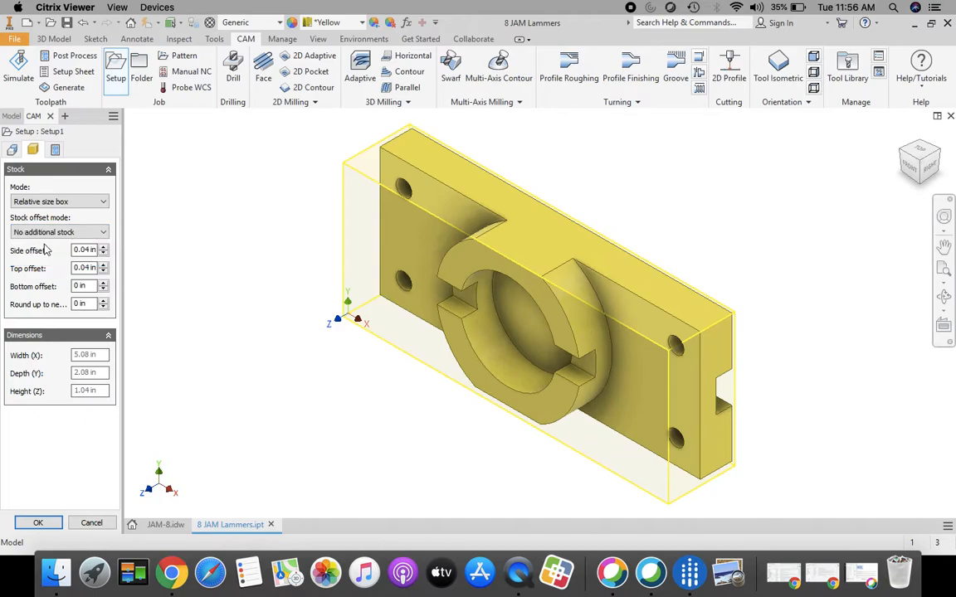
Name the setup's program 8 JAM plus the student's surname and accept the setup.
{"action": "left_click", "coordinate": [55, 151]}
{"action": "left_click_drag", "start_coordinate": [50, 205], "coordinate": [10, 207]}
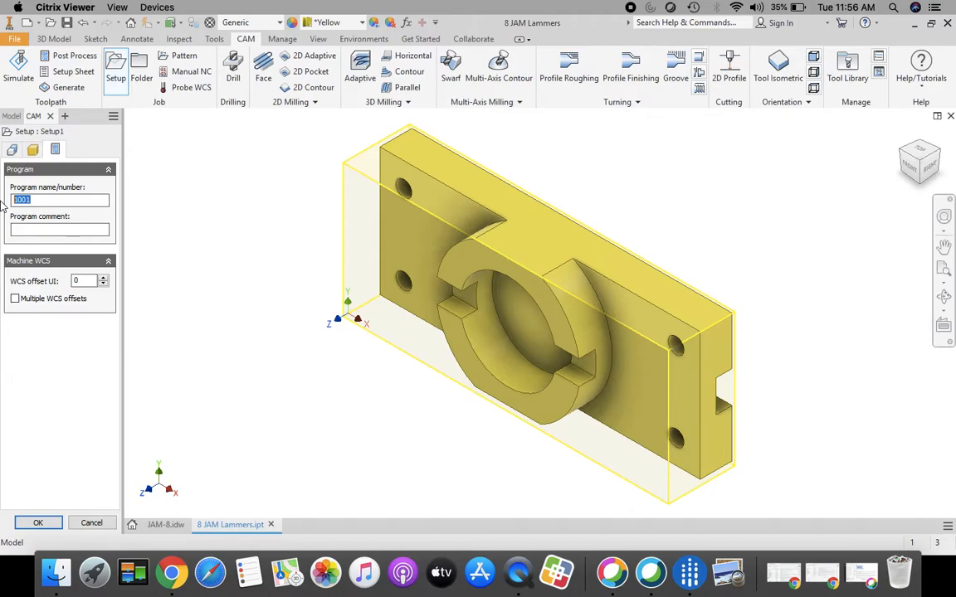
{"action": "type", "text": "8 JAM Lammers"}
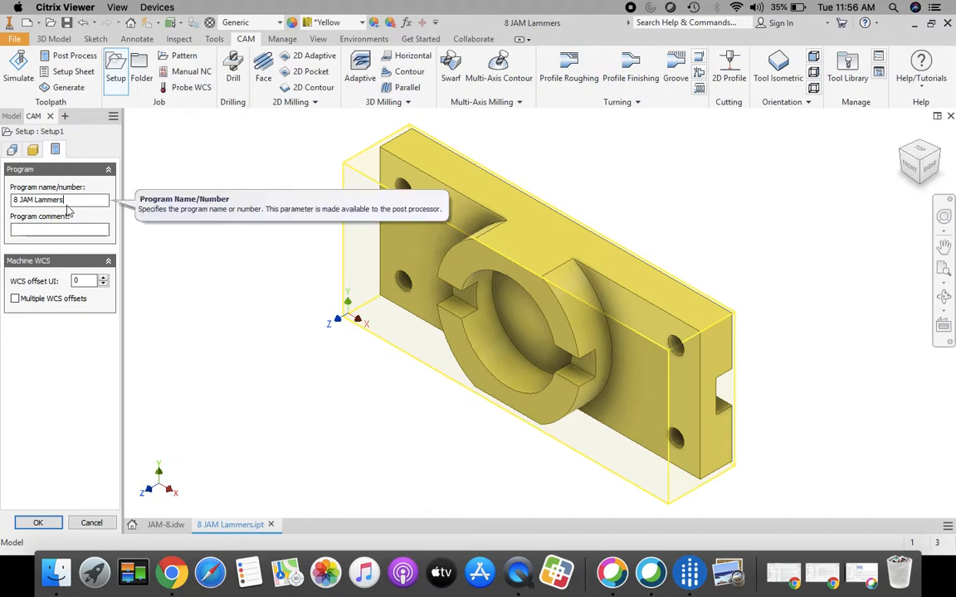
{"action": "left_click", "coordinate": [38, 524]}
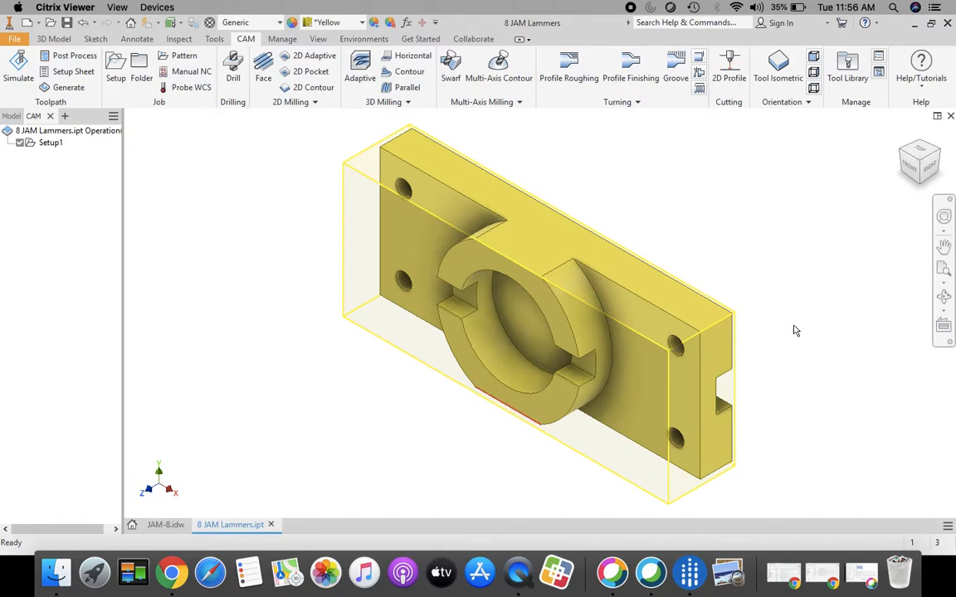
{"action": "left_click", "coordinate": [912, 172]}
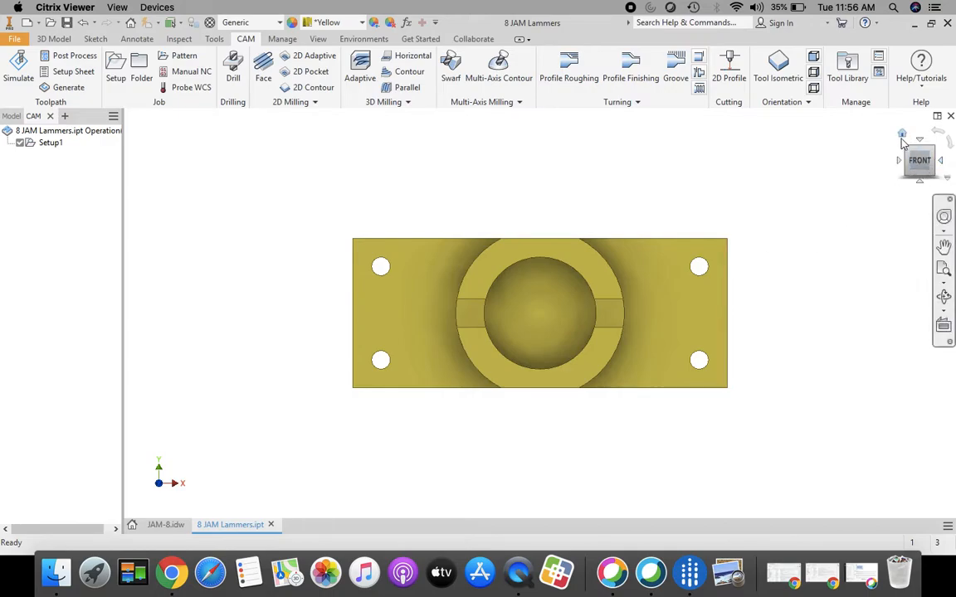
{"action": "left_click", "coordinate": [902, 136]}
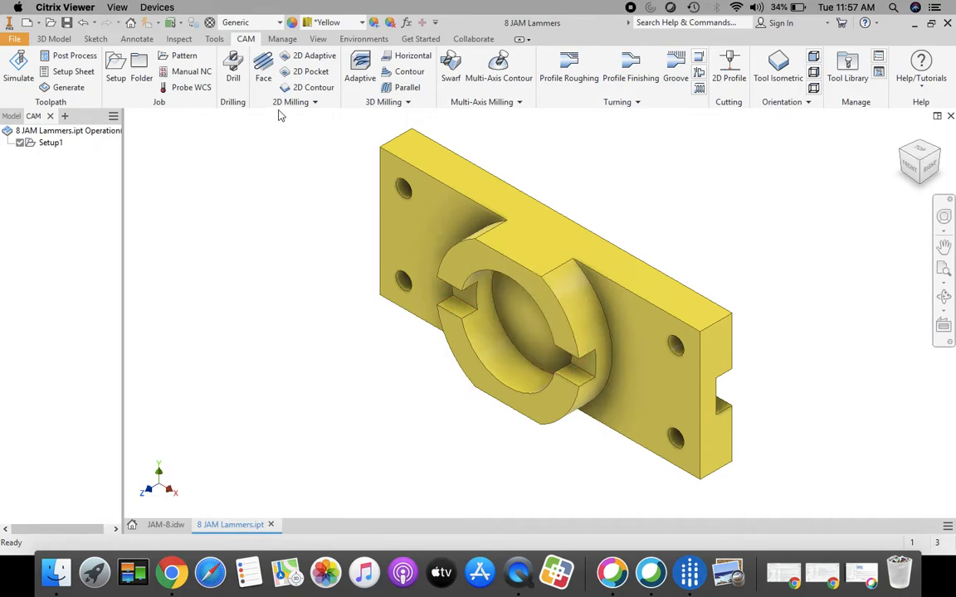
Start a 2D Pocket operation using the #2 1/4" flat end mill from the Butler MS Tool Library.
{"action": "left_click", "coordinate": [314, 76]}
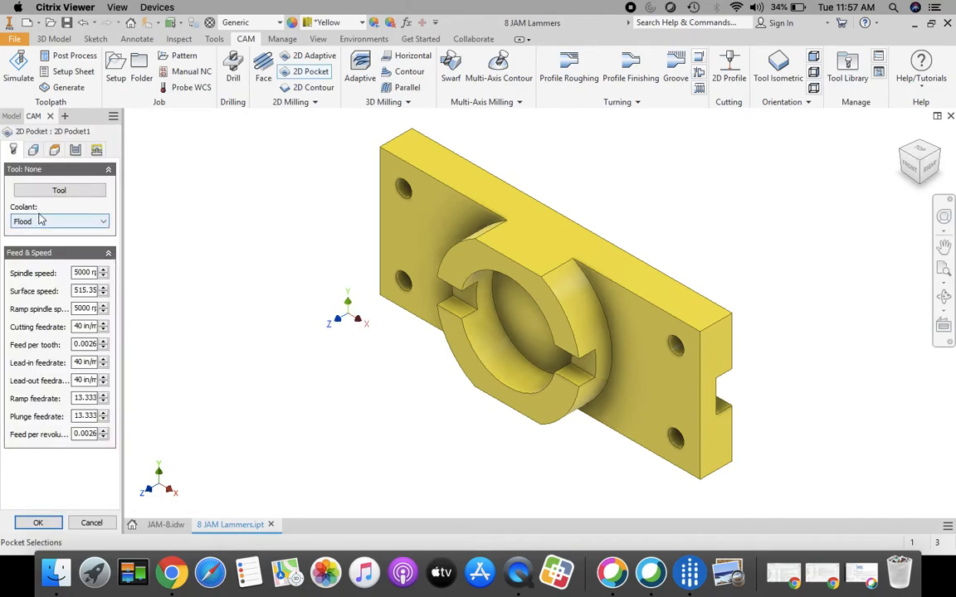
{"action": "left_click", "coordinate": [48, 191]}
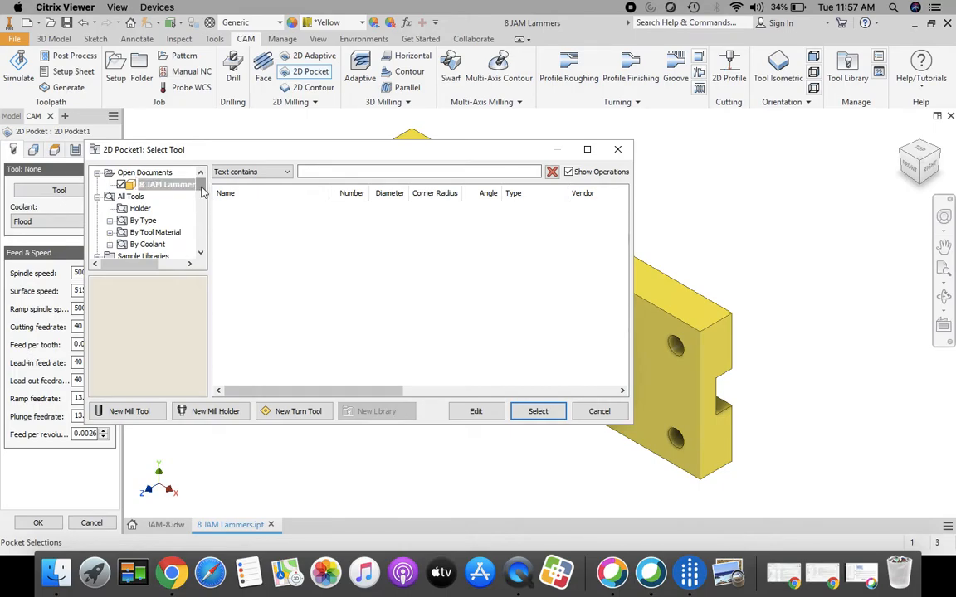
{"action": "scroll", "coordinate": [158, 216], "scroll_direction": "down", "scroll_amount": 2}
{"action": "left_click", "coordinate": [147, 210]}
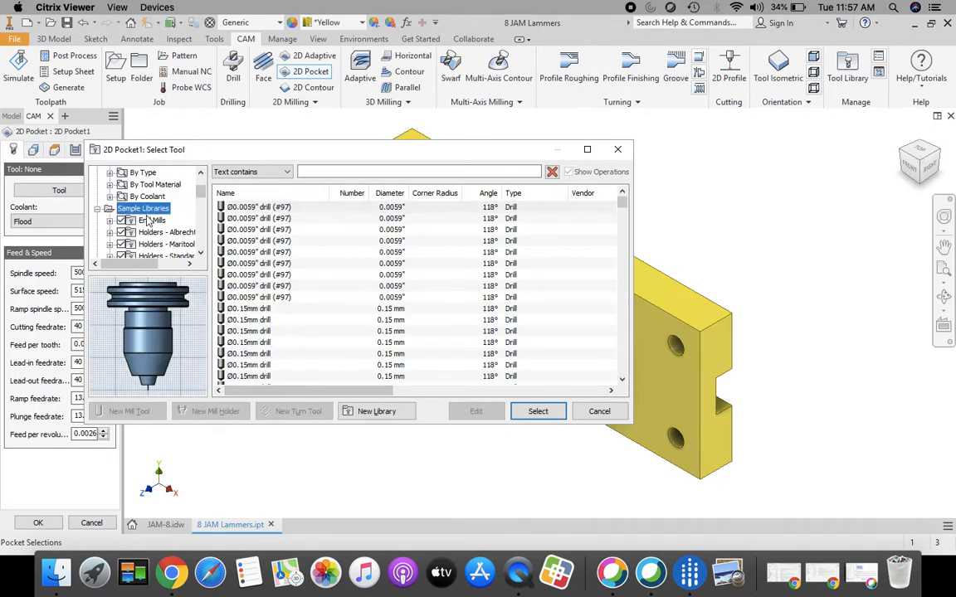
{"action": "left_click", "coordinate": [150, 221]}
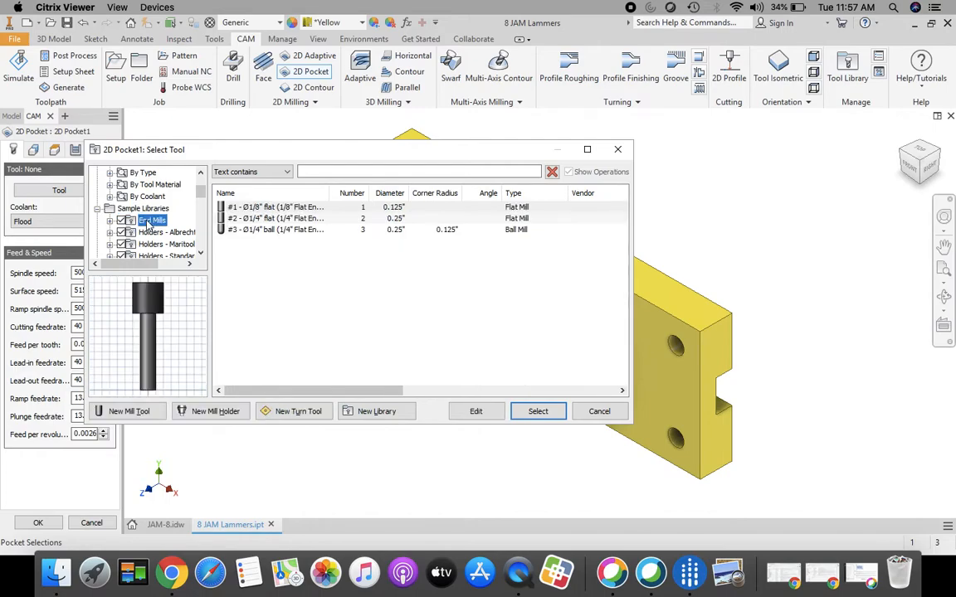
{"action": "left_click", "coordinate": [251, 219]}
{"action": "left_click_drag", "start_coordinate": [200, 191], "coordinate": [202, 242]}
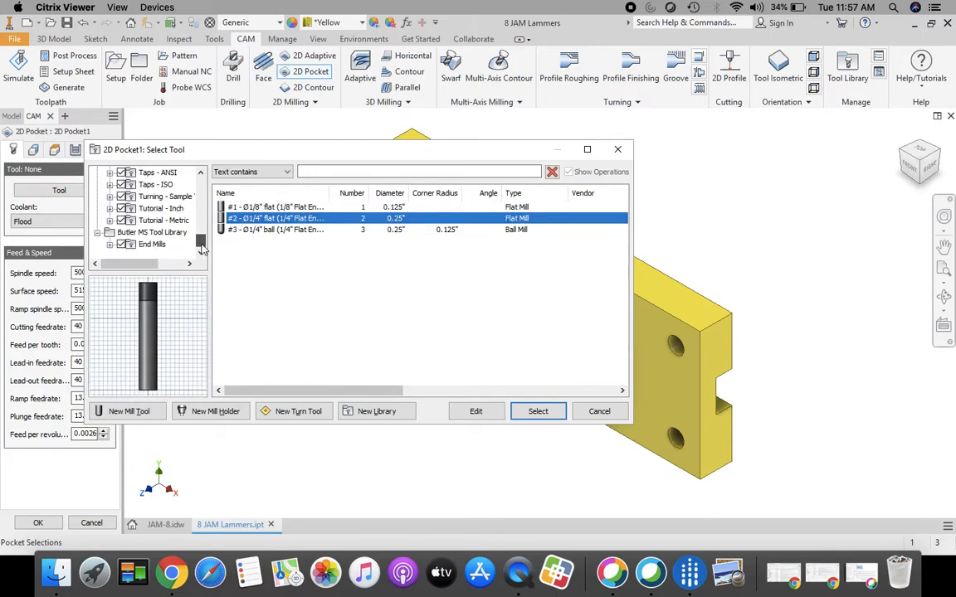
{"action": "left_click", "coordinate": [141, 233]}
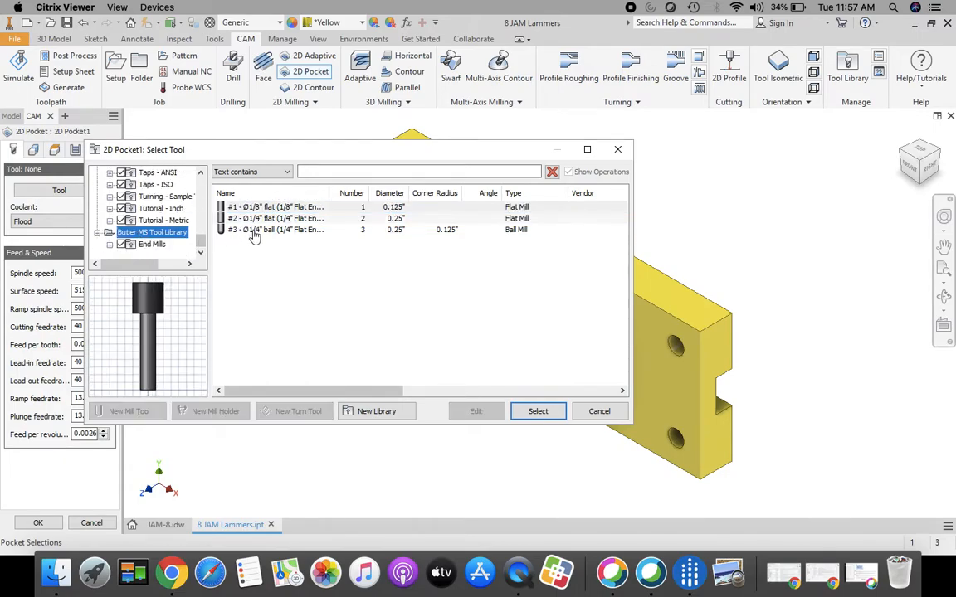
{"action": "left_click", "coordinate": [253, 219]}
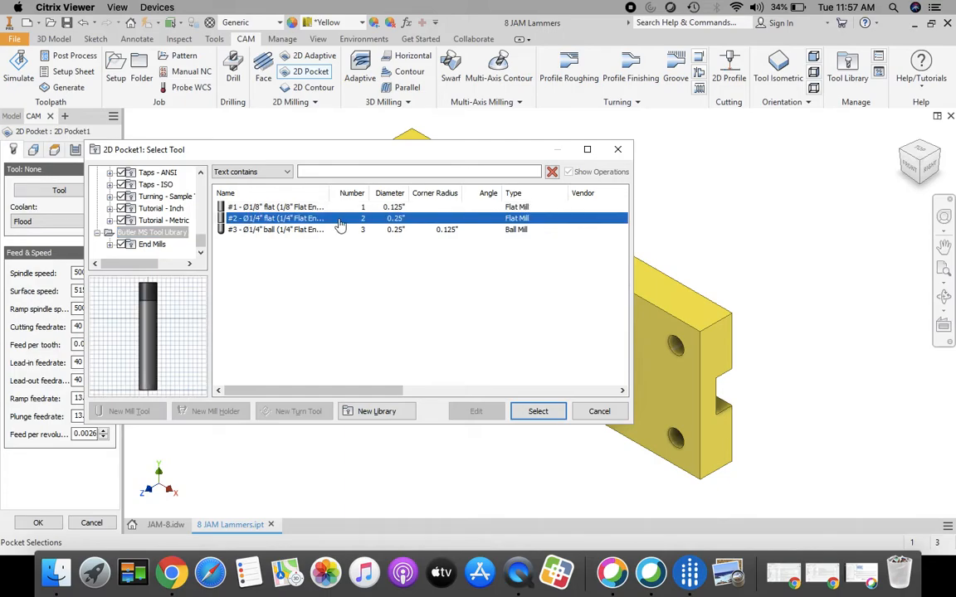
{"action": "left_click", "coordinate": [538, 411]}
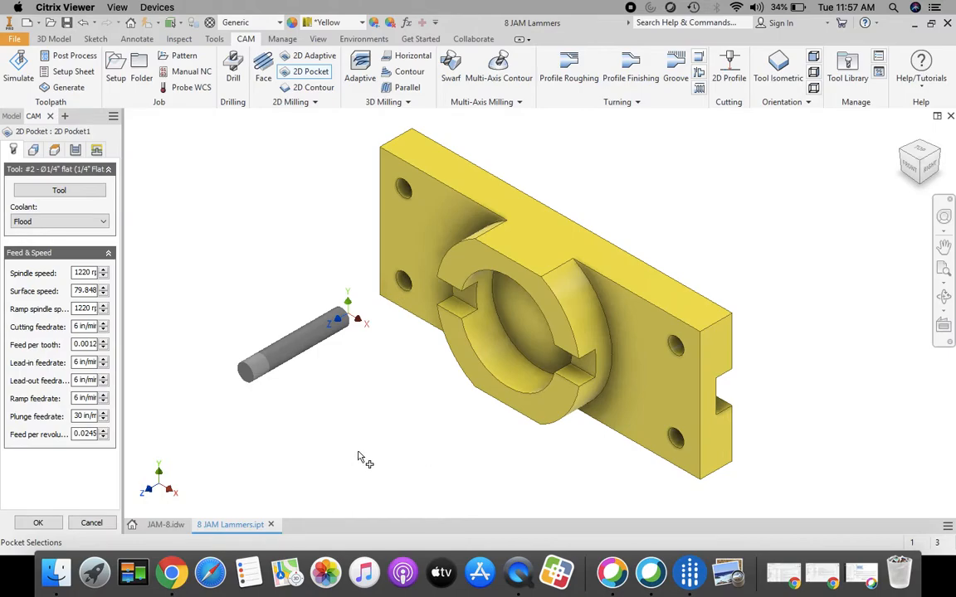
Select the floors of both ring slots, the circular pocket floor and the two plate faces beside the ring as pocket geometry.
{"action": "left_click", "coordinate": [592, 373]}
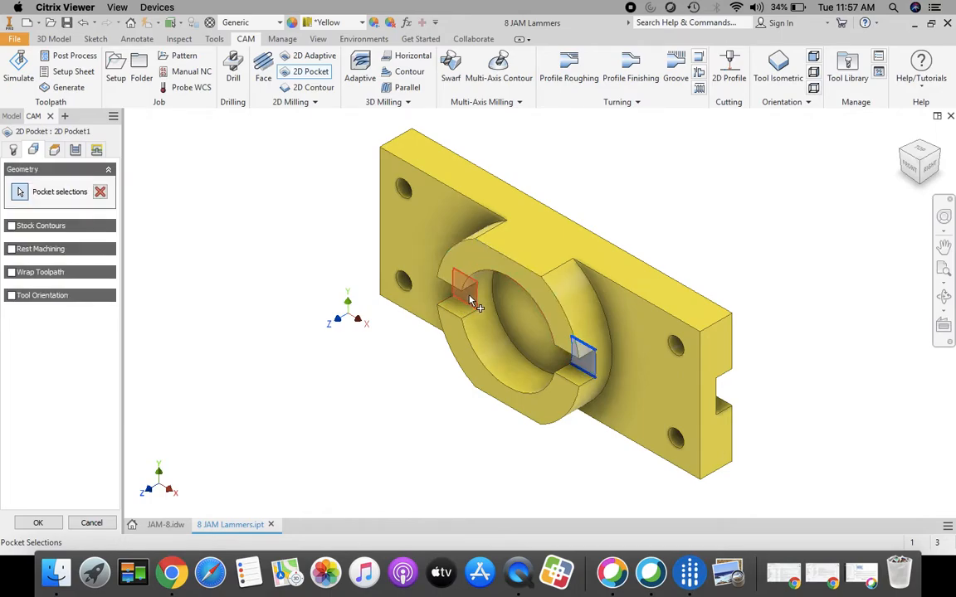
{"action": "left_click", "coordinate": [471, 300]}
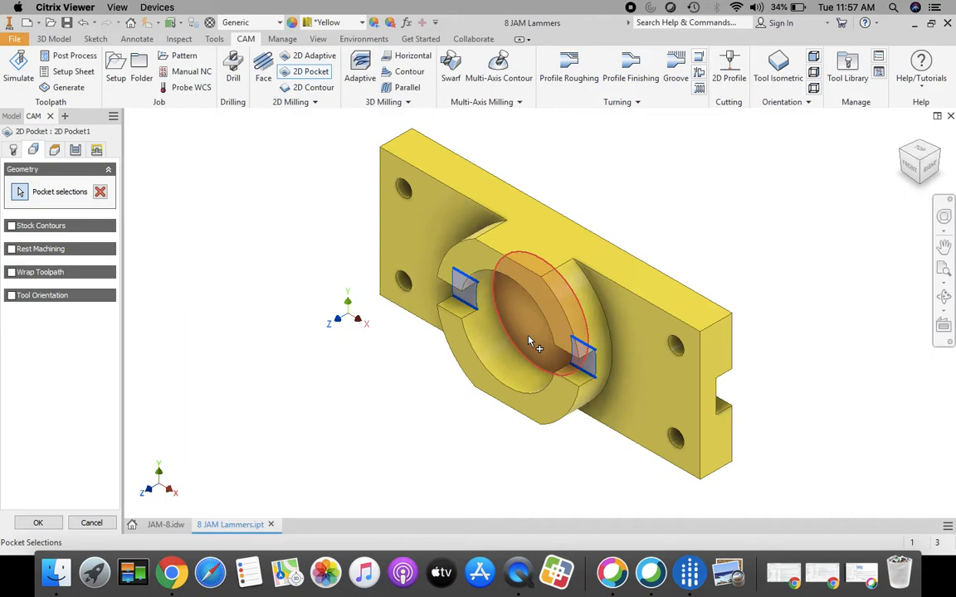
{"action": "left_click", "coordinate": [531, 343]}
{"action": "left_click", "coordinate": [634, 415]}
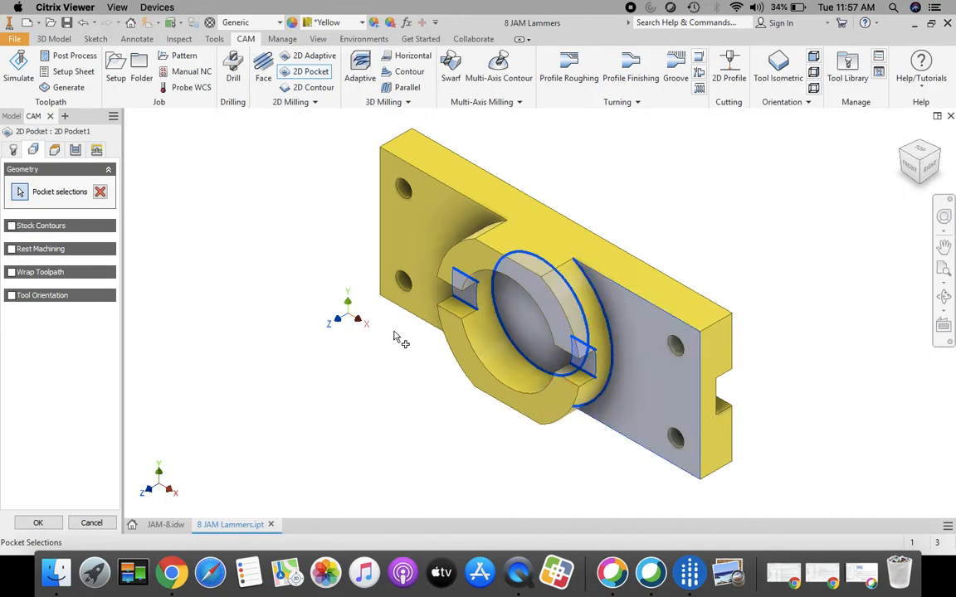
{"action": "left_click", "coordinate": [409, 251]}
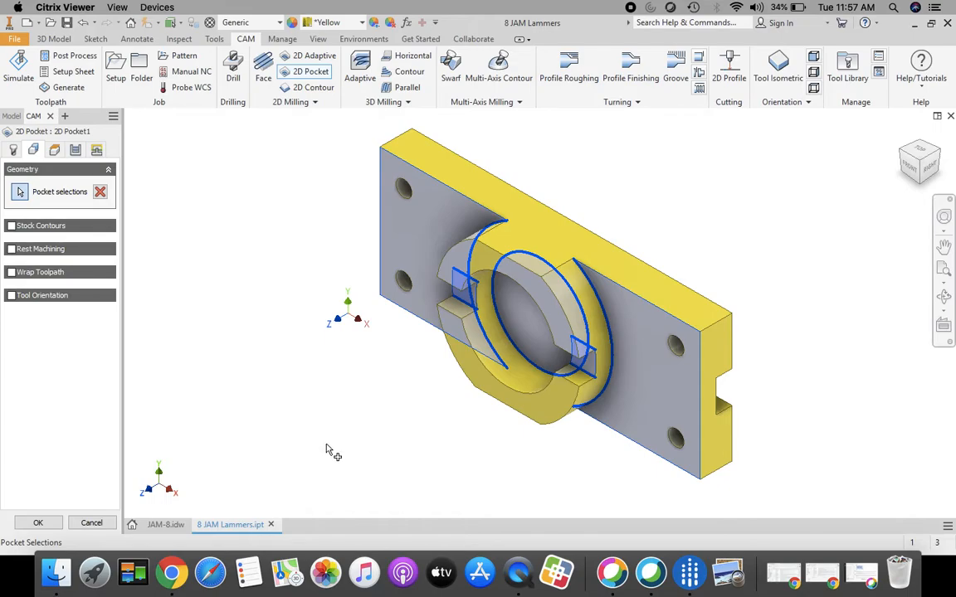
Reference the pocket's clearance height to Model top with an offset of 0.2 in.
{"action": "left_click", "coordinate": [54, 151]}
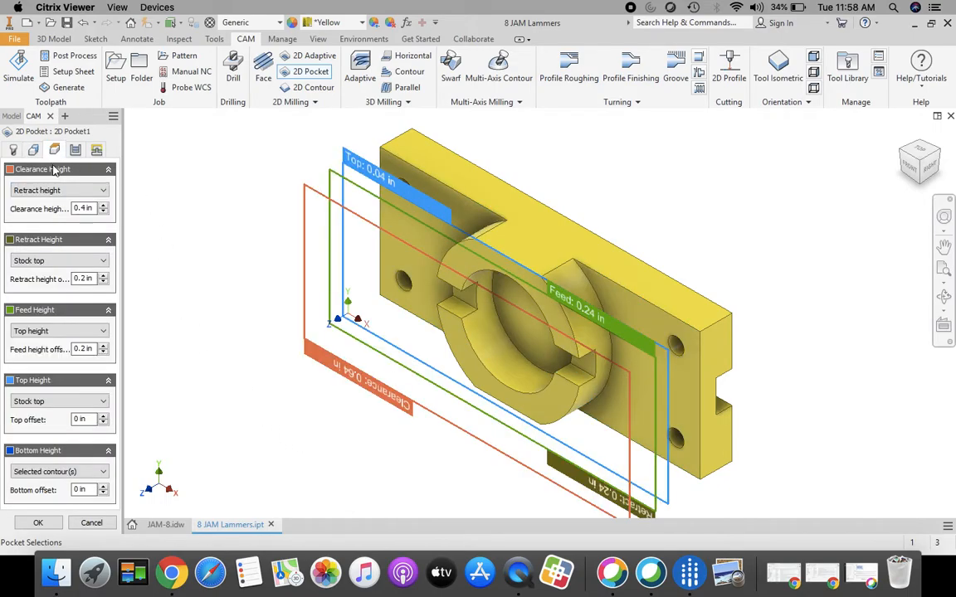
{"action": "left_click", "coordinate": [104, 191]}
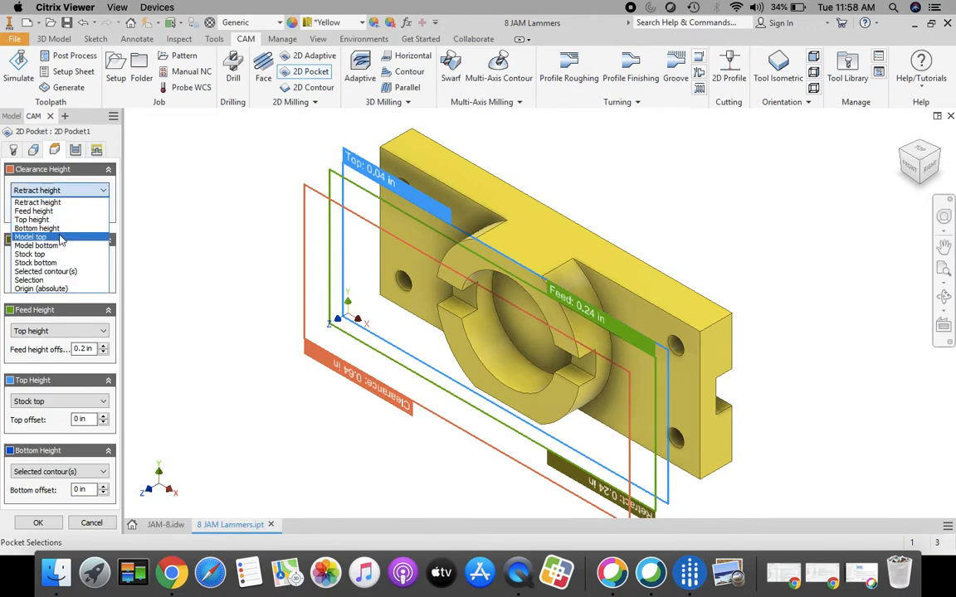
{"action": "left_click", "coordinate": [37, 200]}
{"action": "left_click", "coordinate": [104, 213]}
{"action": "left_click", "coordinate": [104, 213]}
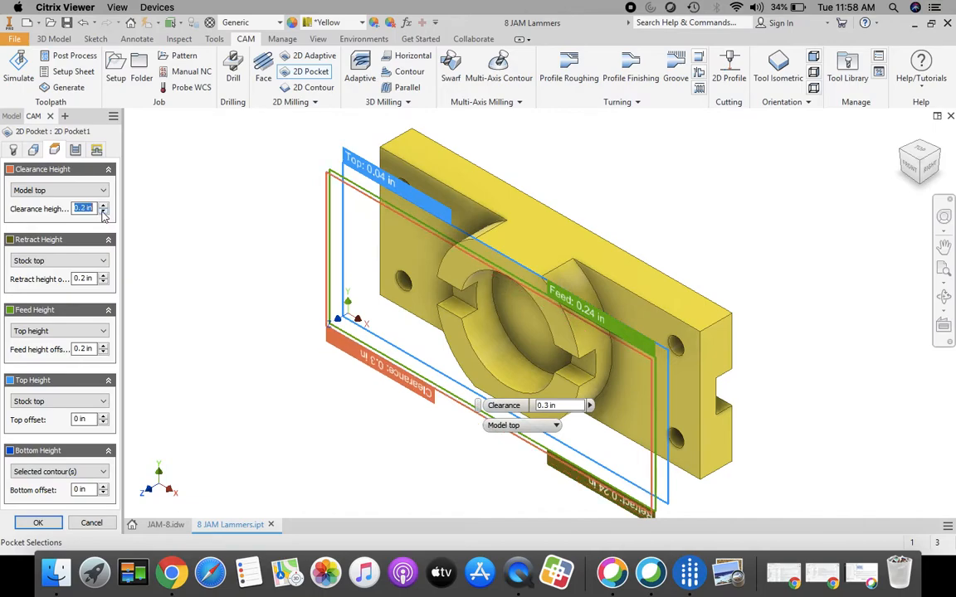
Reference the pocket's retract height and feed height to Model top.
{"action": "left_click", "coordinate": [59, 262]}
{"action": "left_click", "coordinate": [37, 307]}
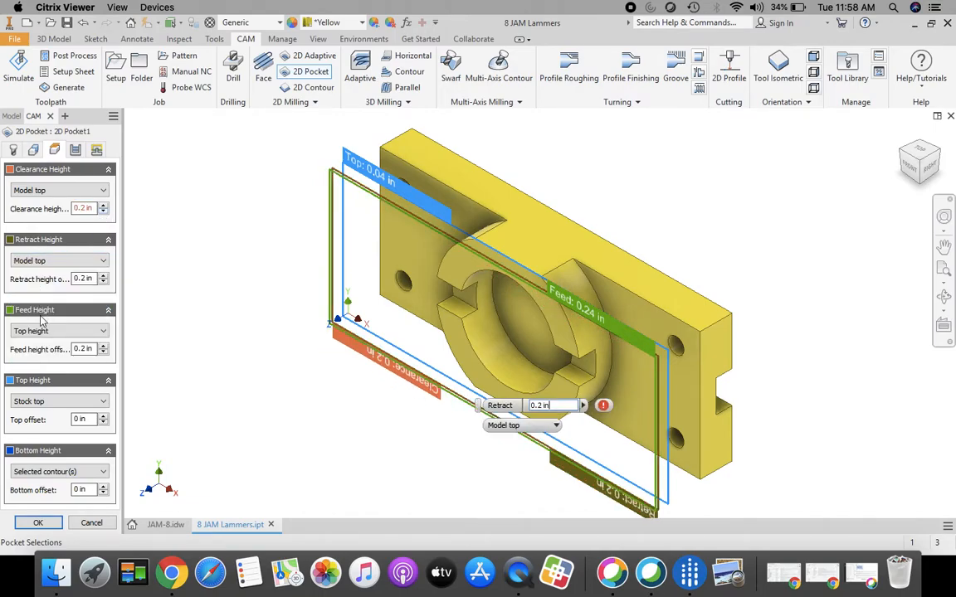
{"action": "left_click", "coordinate": [55, 332]}
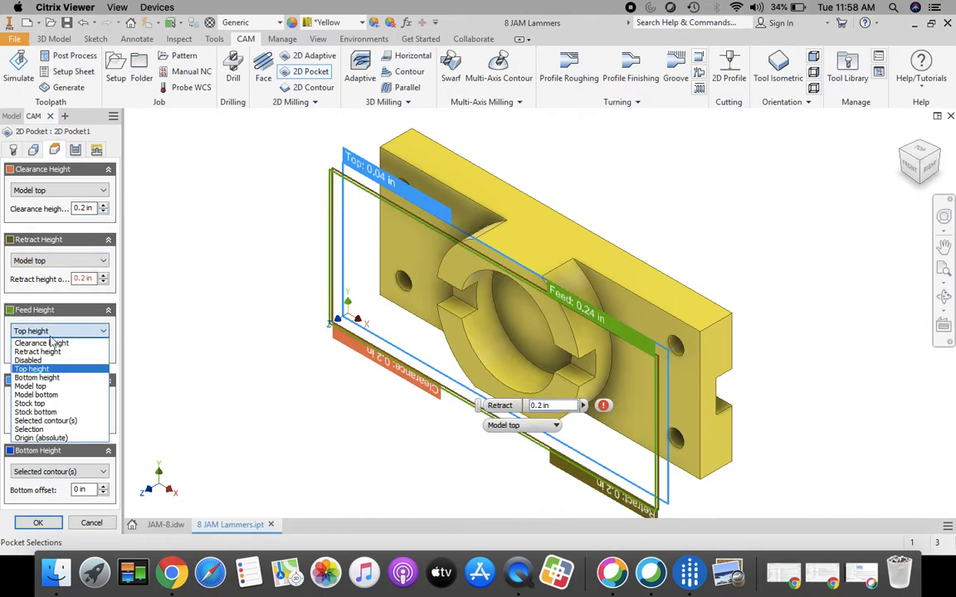
{"action": "left_click", "coordinate": [49, 387]}
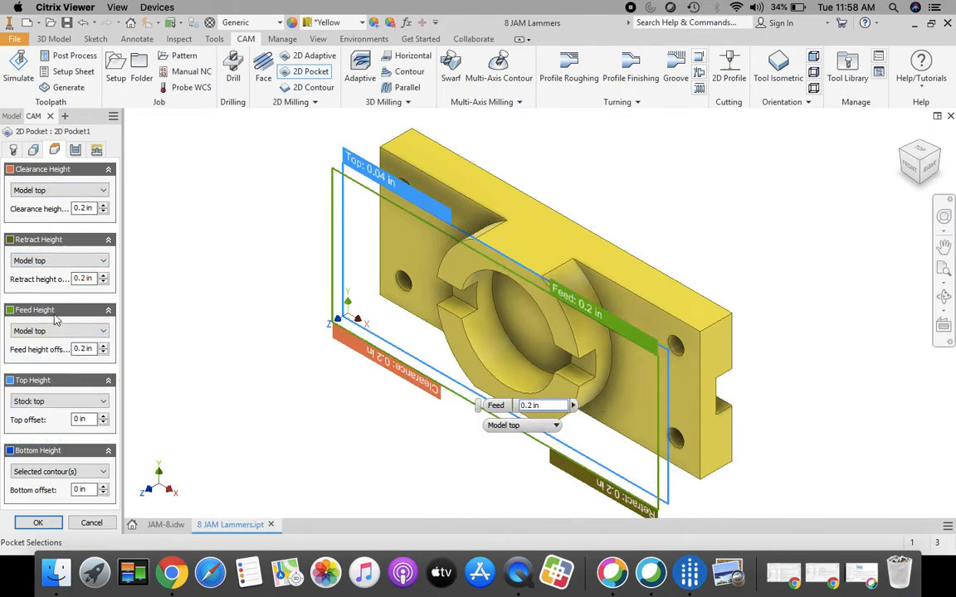
{"action": "mouse_move", "coordinate": [55, 339]}
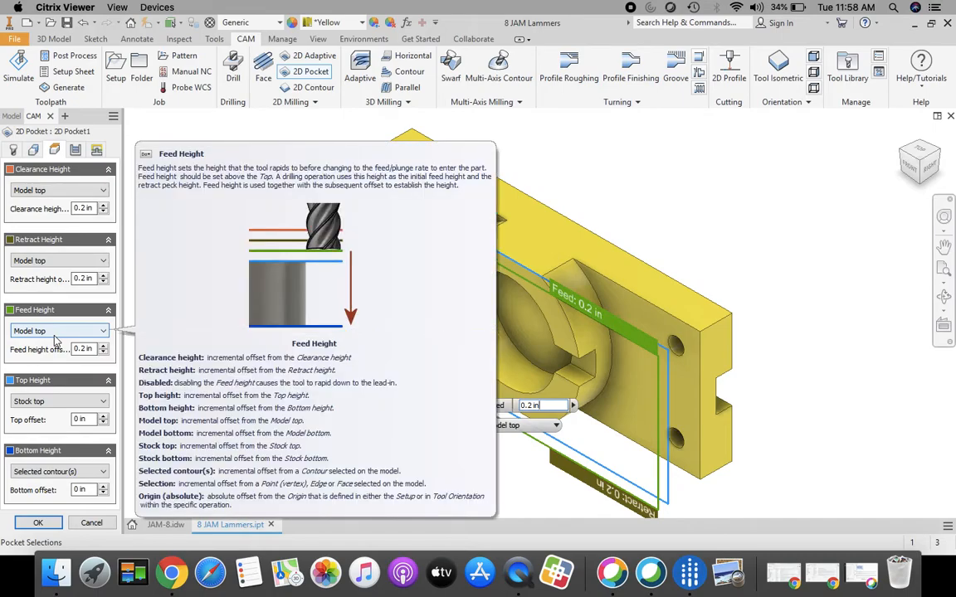
Enable multiple depths with a 0.25 in maximum roughing stepdown and turn off stock to leave for the pocket.
{"action": "left_click", "coordinate": [74, 152]}
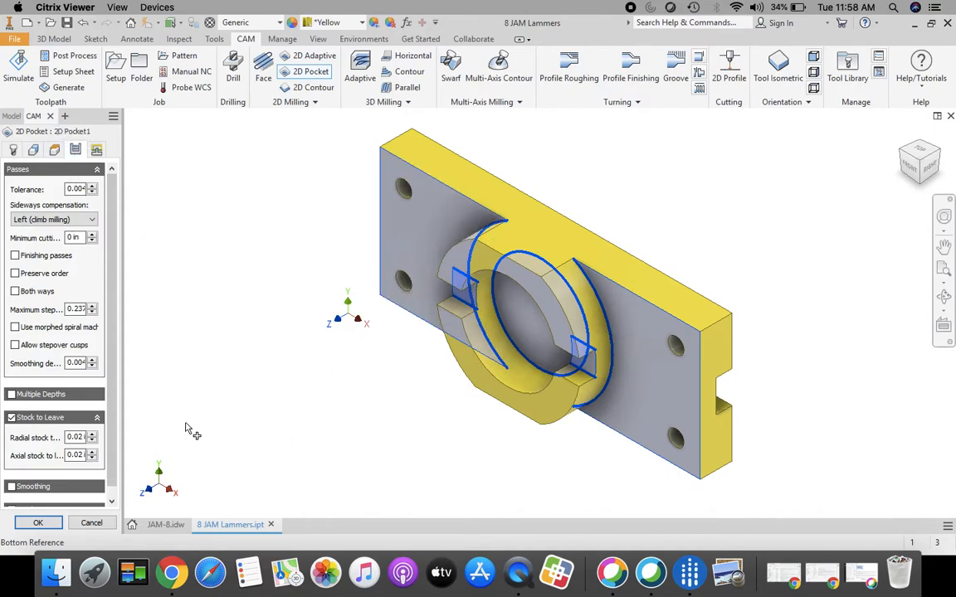
{"action": "left_click", "coordinate": [12, 396]}
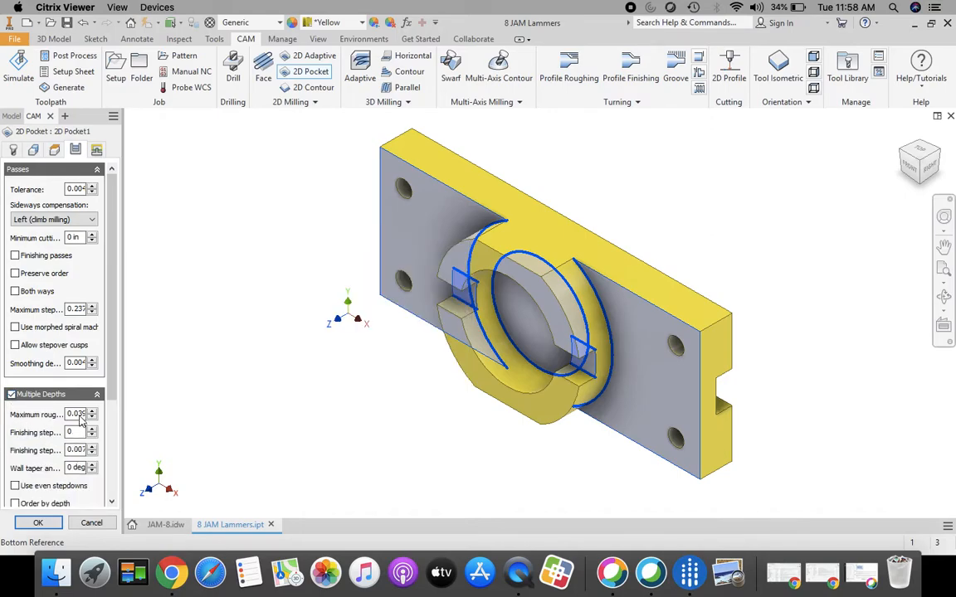
{"action": "double_click", "coordinate": [78, 415]}
{"action": "type", "text": ".25"}
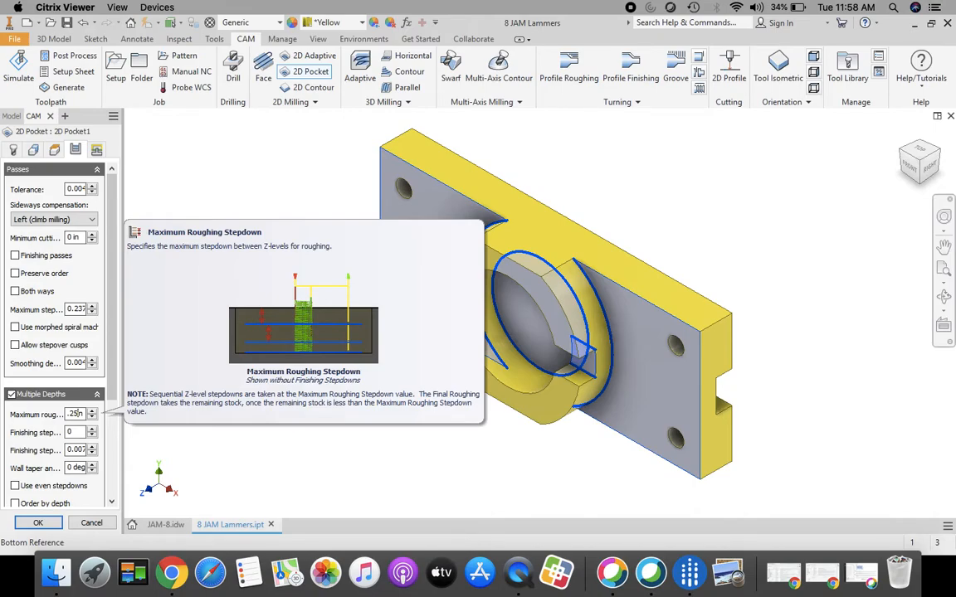
{"action": "scroll", "coordinate": [113, 362], "scroll_direction": "down", "scroll_amount": 3}
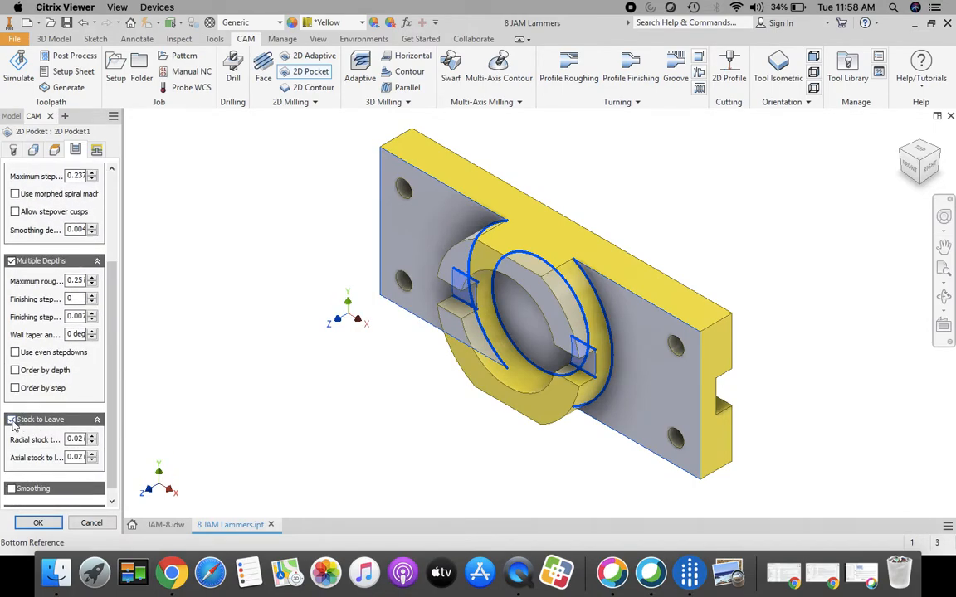
{"action": "left_click", "coordinate": [11, 421]}
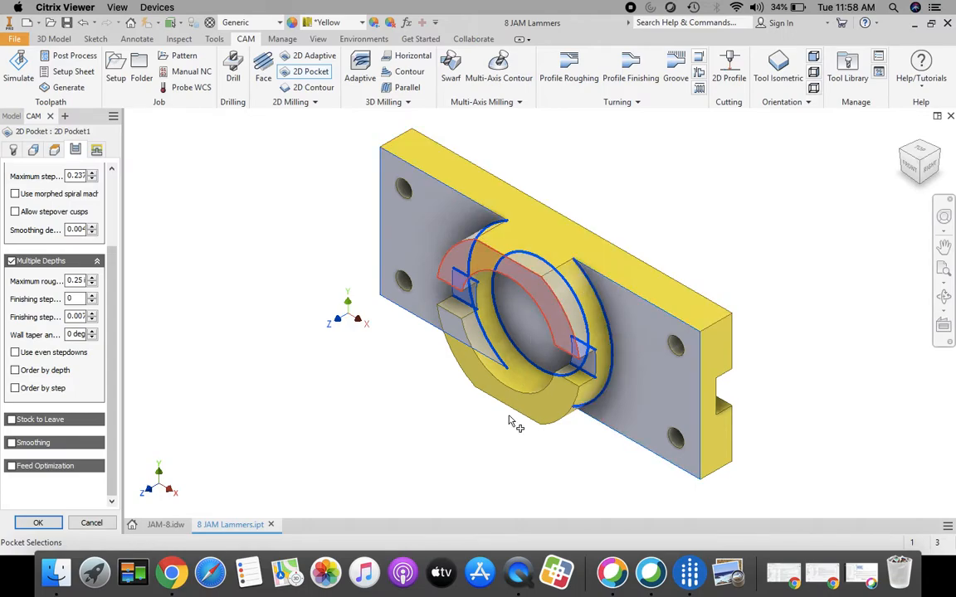
Disable the pocket's lead-in and lead-out, set the ramp type to Plunge, and accept the operation.
{"action": "left_click", "coordinate": [96, 150]}
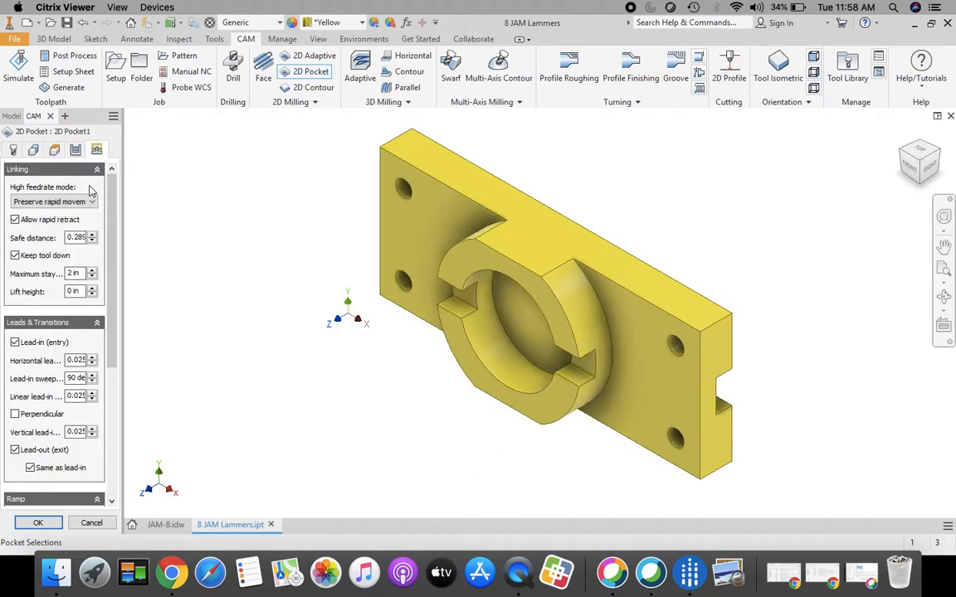
{"action": "left_click", "coordinate": [15, 343]}
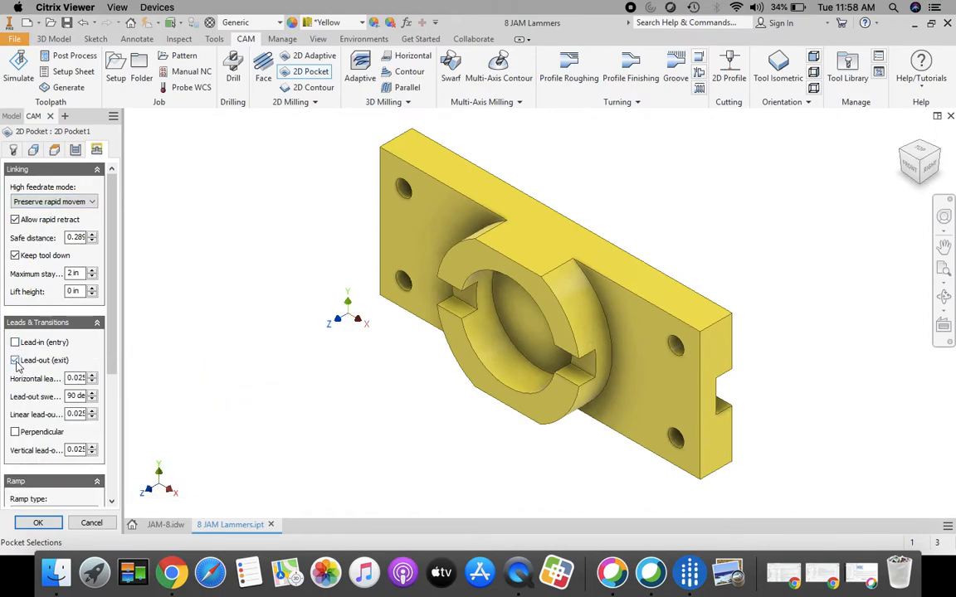
{"action": "left_click", "coordinate": [15, 361]}
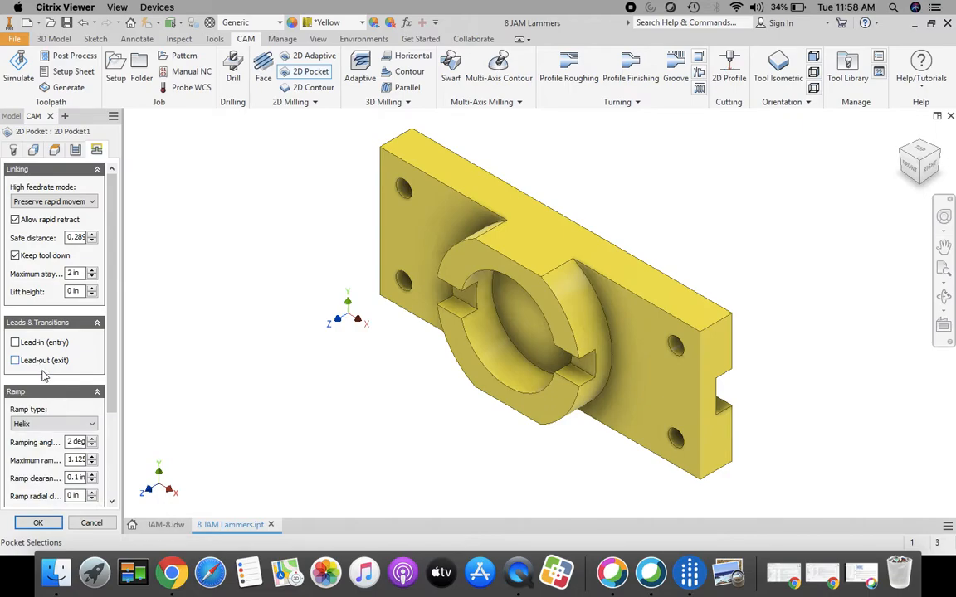
{"action": "left_click", "coordinate": [45, 425]}
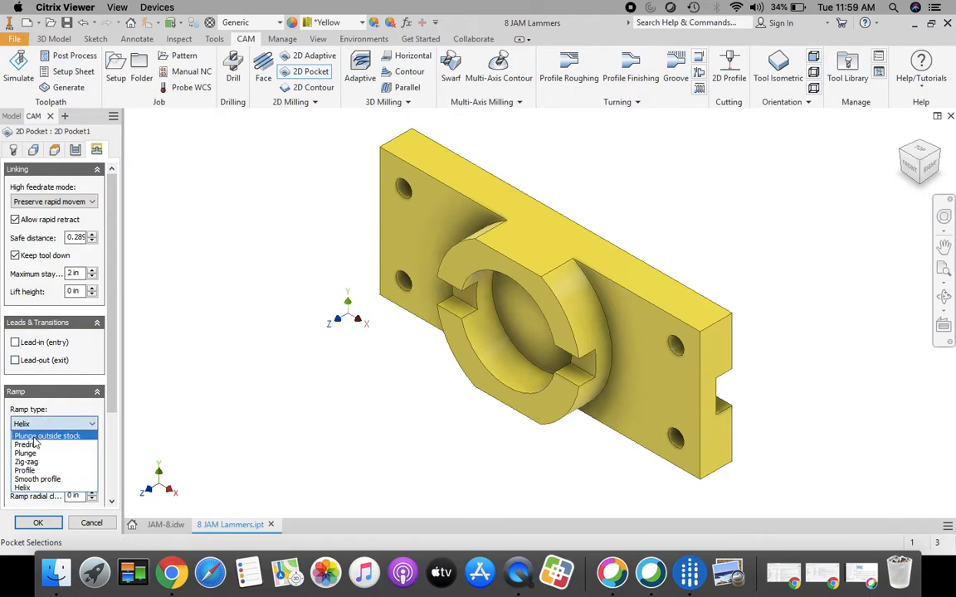
{"action": "left_click", "coordinate": [27, 454]}
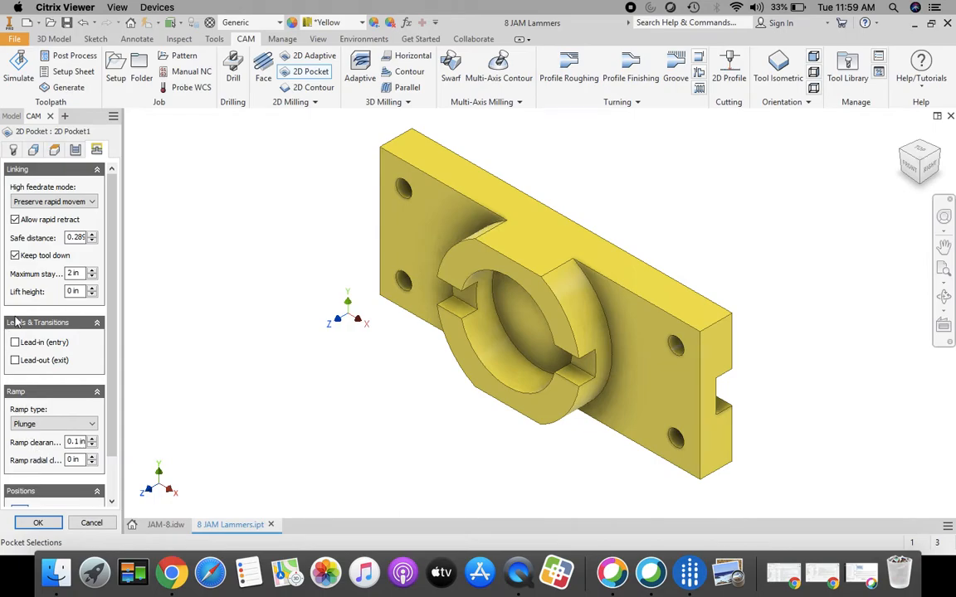
{"action": "left_click", "coordinate": [41, 523]}
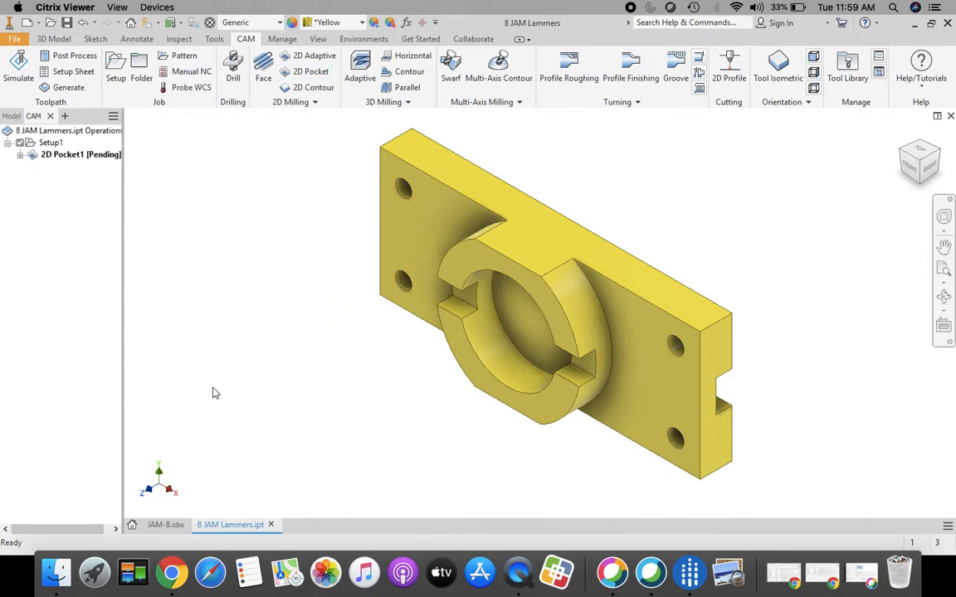
Simulate the 2D Pocket toolpath with the stock shown, play it through, and close the simulation.
{"action": "left_click", "coordinate": [21, 66]}
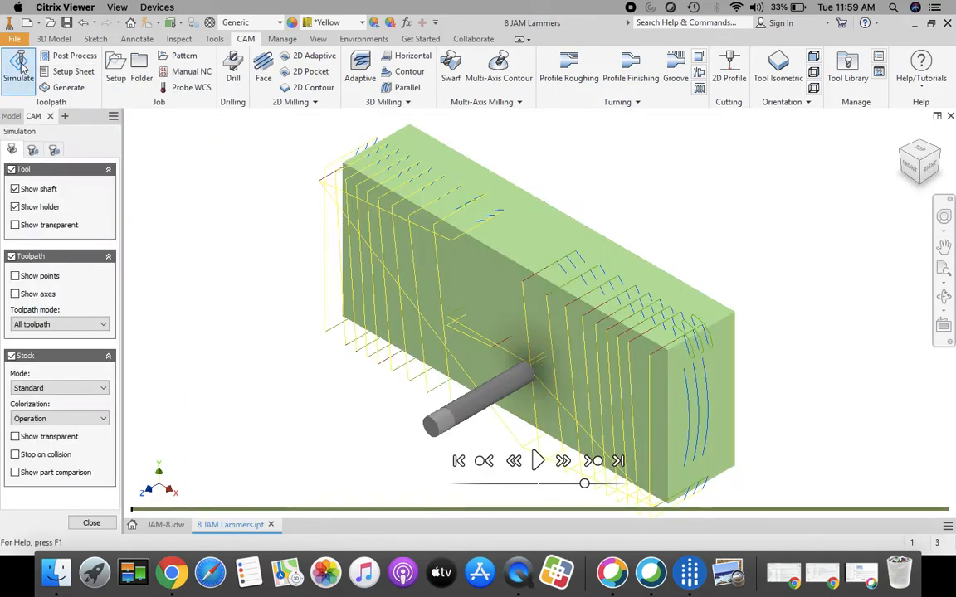
{"action": "left_click", "coordinate": [12, 357]}
{"action": "left_click", "coordinate": [11, 357]}
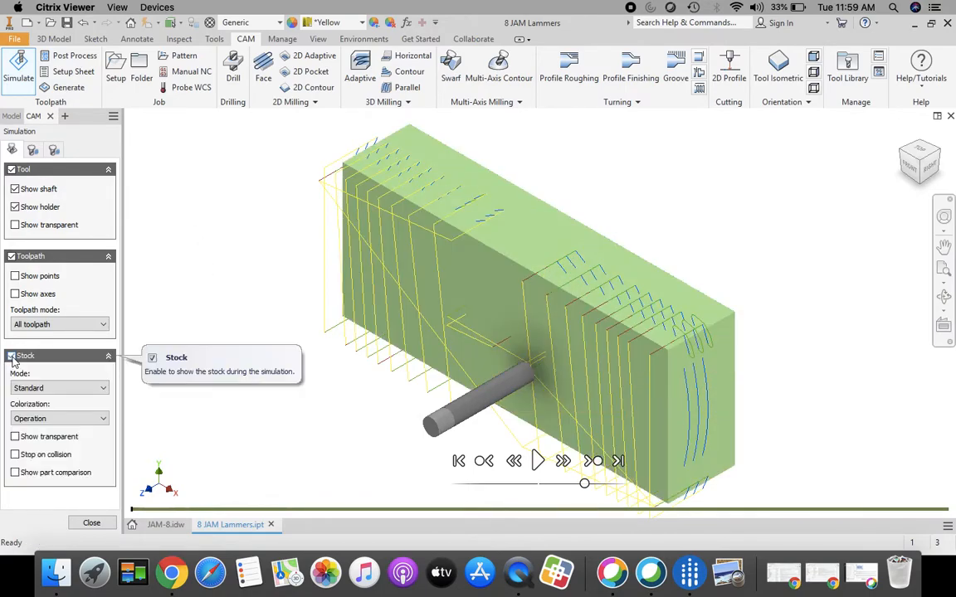
{"action": "left_click", "coordinate": [537, 461]}
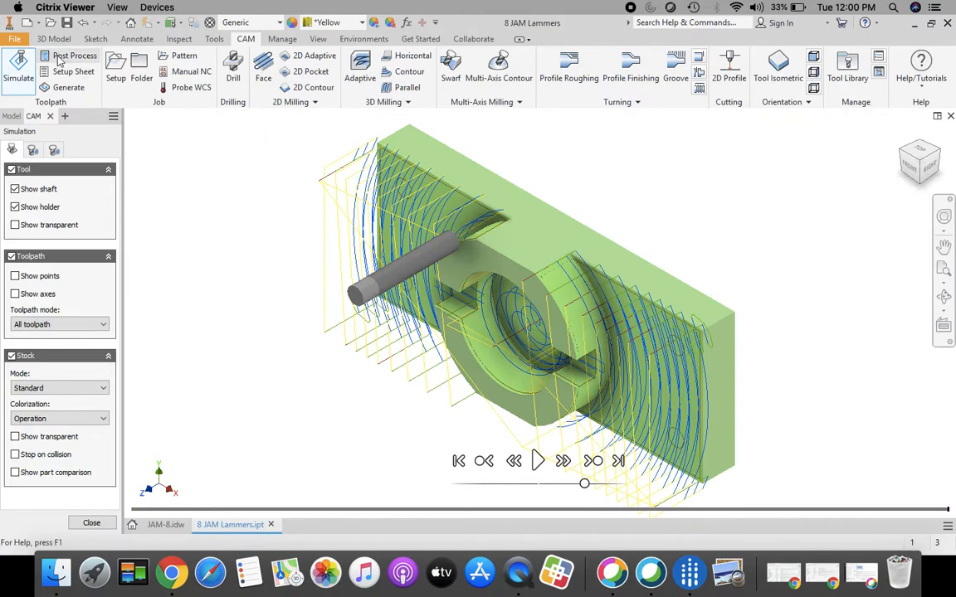
{"action": "left_click", "coordinate": [92, 524]}
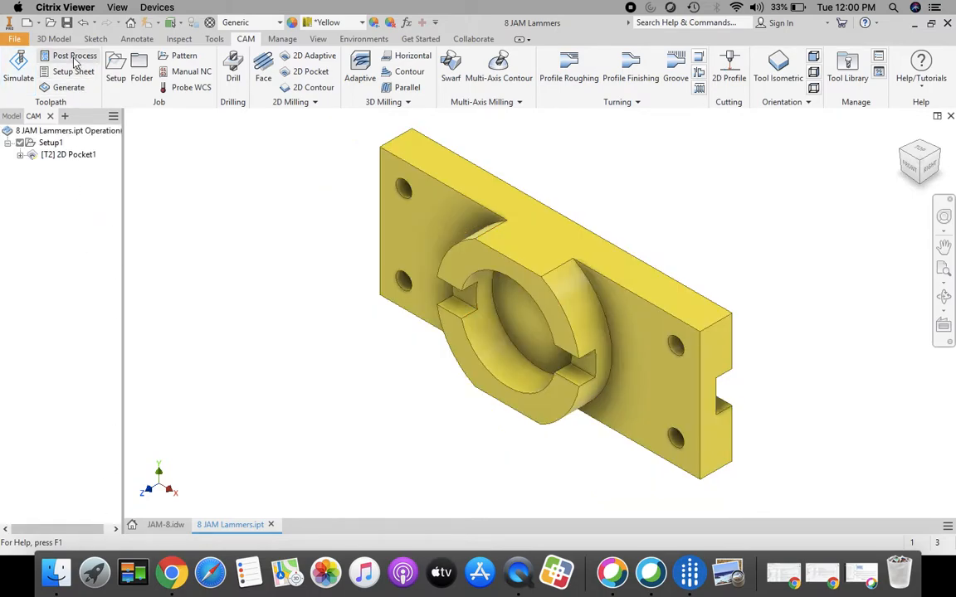
Start post-processing the pocket toolpath and set the output folder to the root of the H: network drive.
{"action": "left_click", "coordinate": [75, 59]}
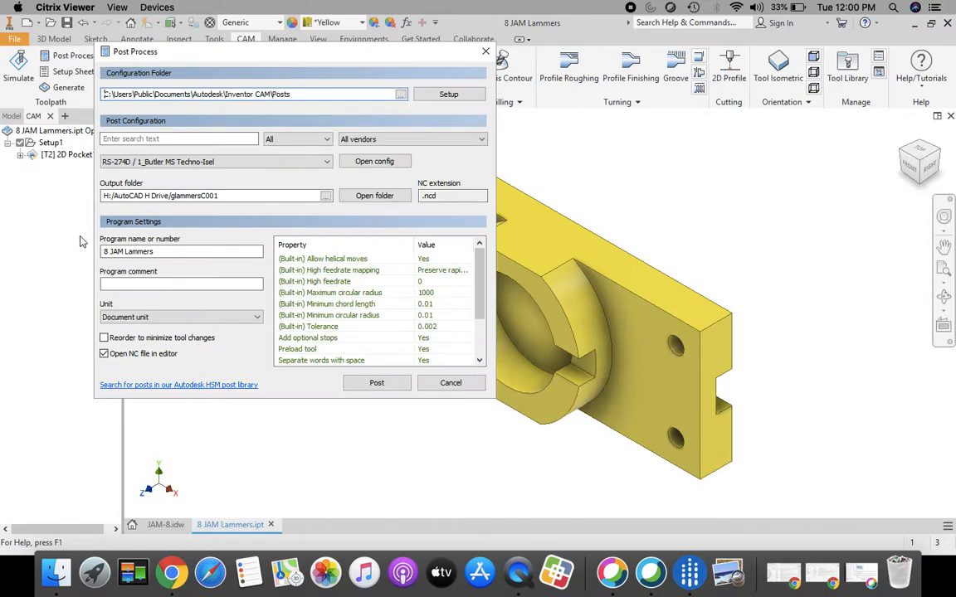
{"action": "left_click", "coordinate": [326, 198]}
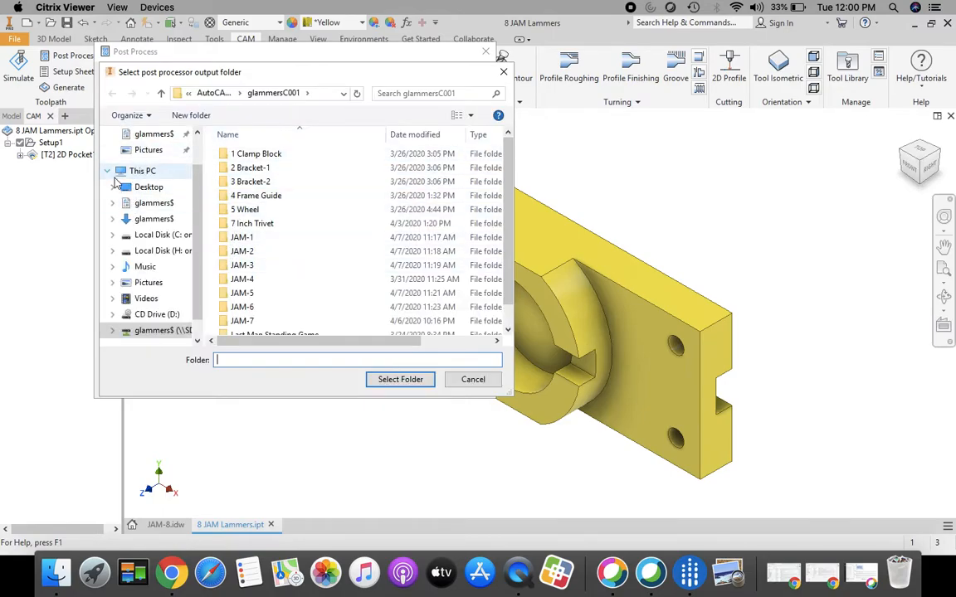
{"action": "left_click", "coordinate": [107, 172]}
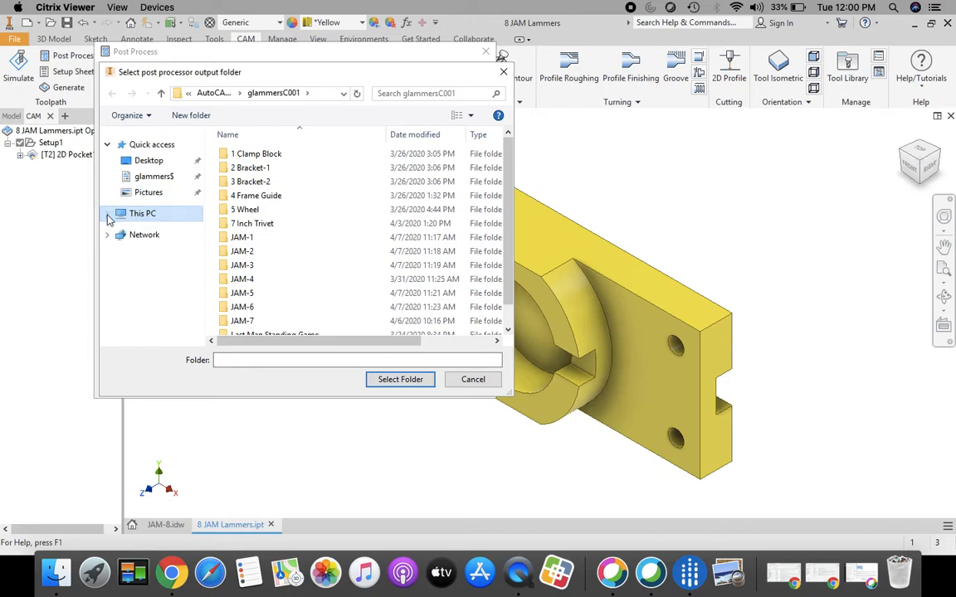
{"action": "left_click", "coordinate": [109, 213]}
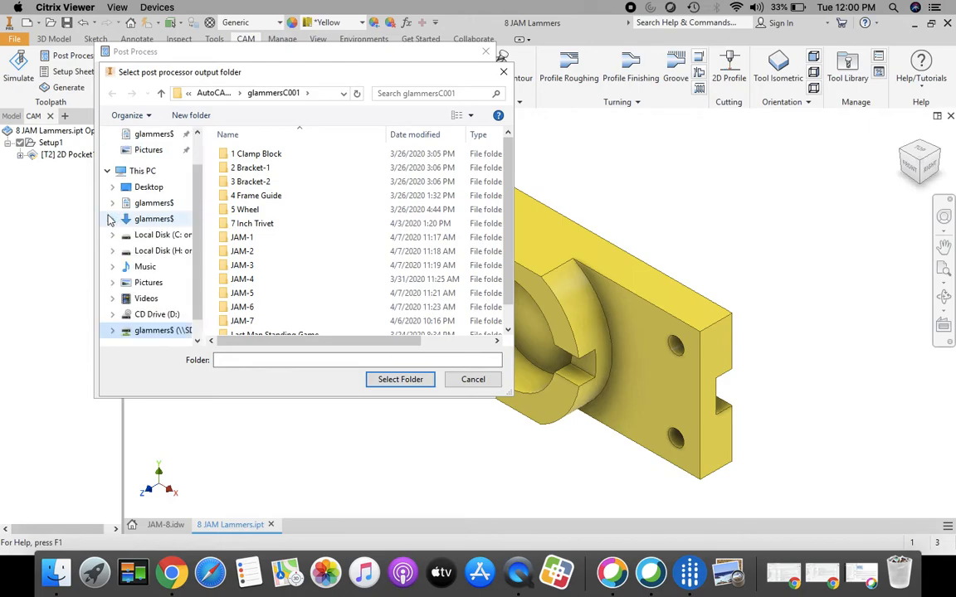
{"action": "left_click", "coordinate": [150, 332]}
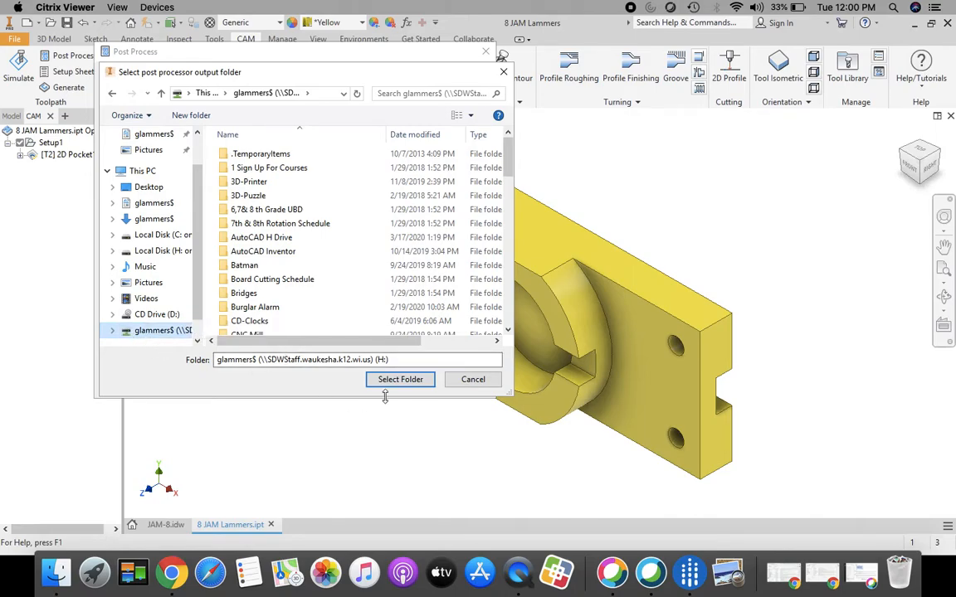
{"action": "left_click", "coordinate": [402, 380]}
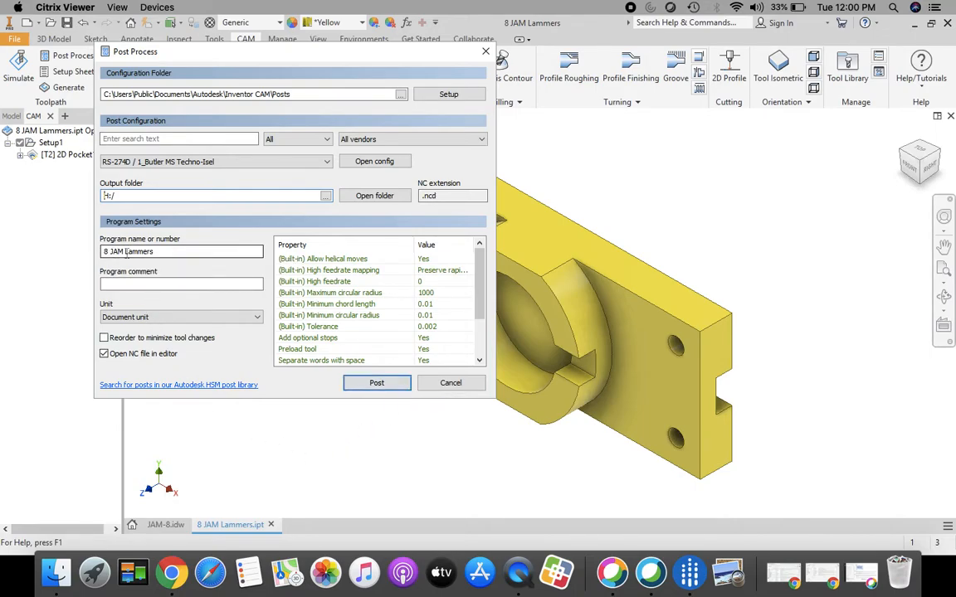
Post the program, save the NC file under its existing name, and close the code editor.
{"action": "left_click", "coordinate": [390, 384]}
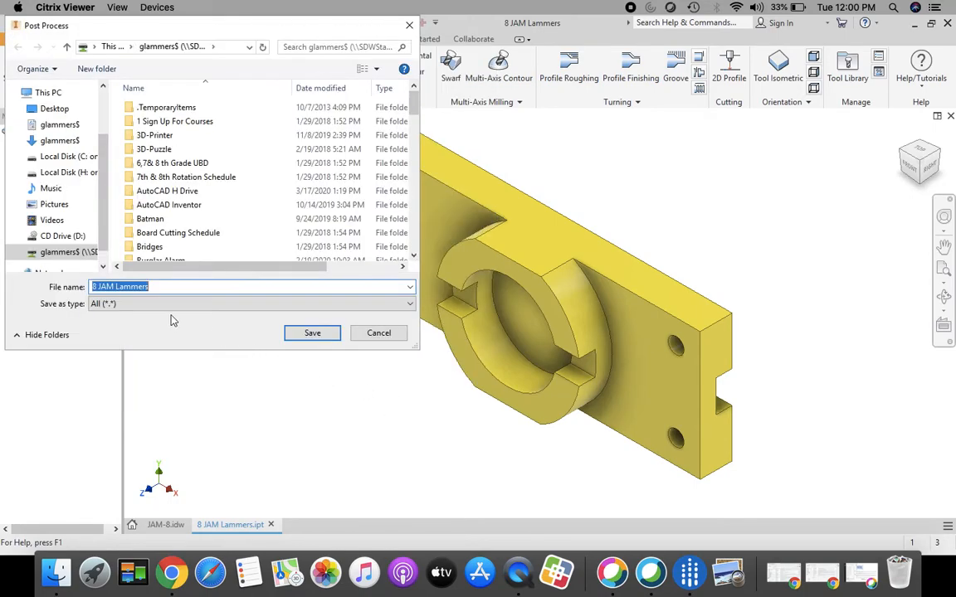
{"action": "left_click", "coordinate": [312, 334]}
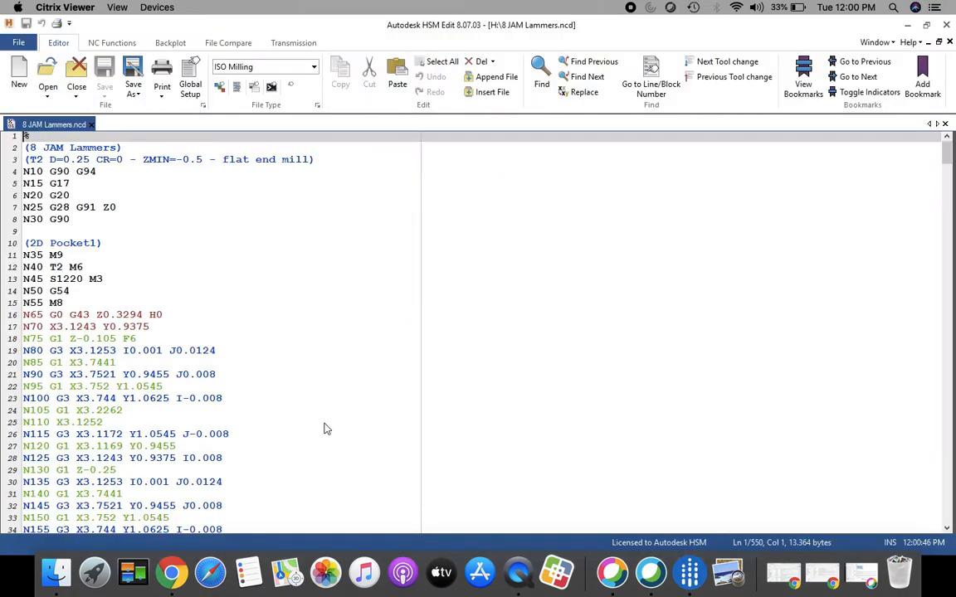
{"action": "left_click", "coordinate": [947, 26]}
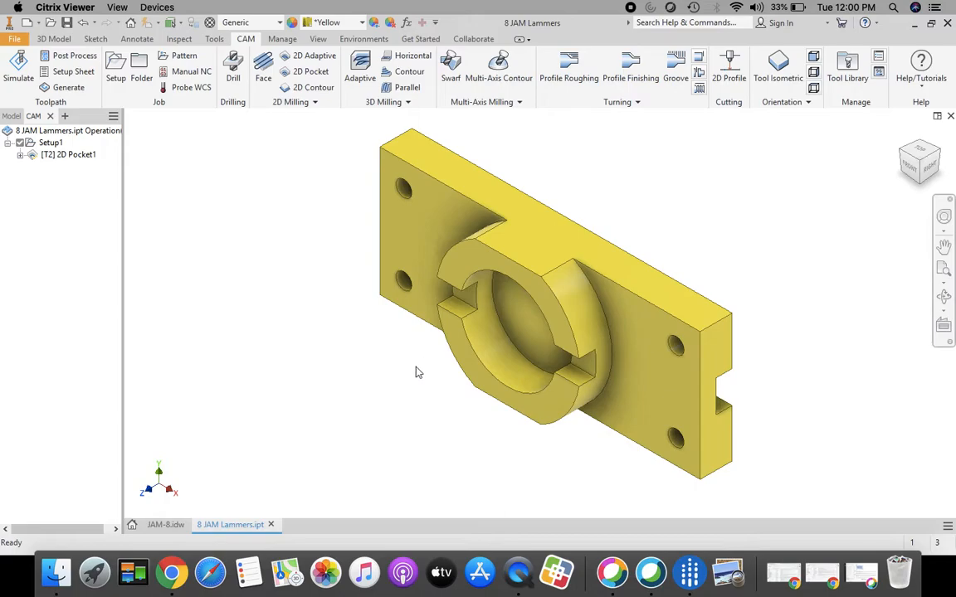
Create a second milling setup for the part's back side, oriented by Z axis/plane & X axis with both Z and X flipped.
{"action": "left_click", "coordinate": [921, 147]}
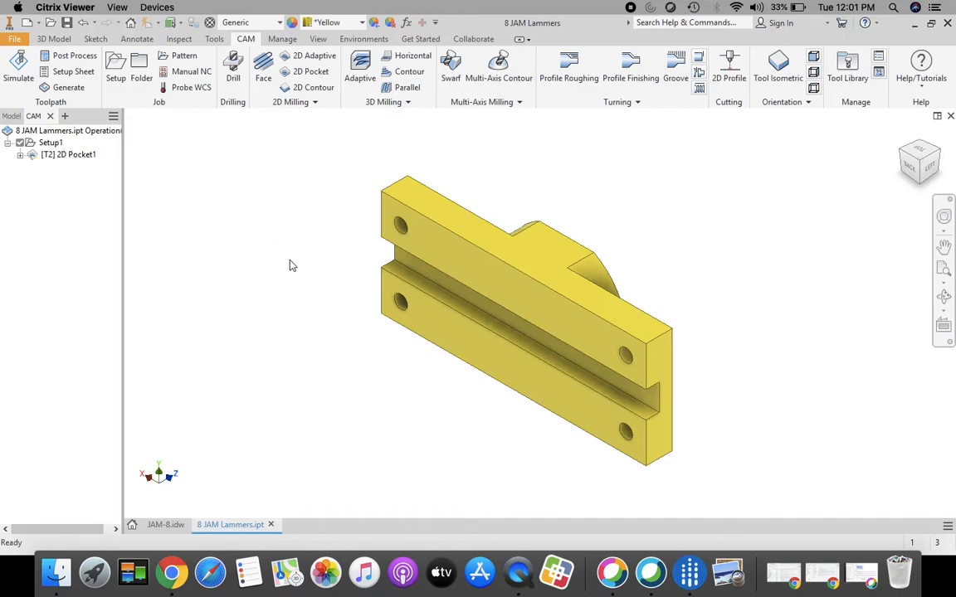
{"action": "left_click", "coordinate": [115, 71]}
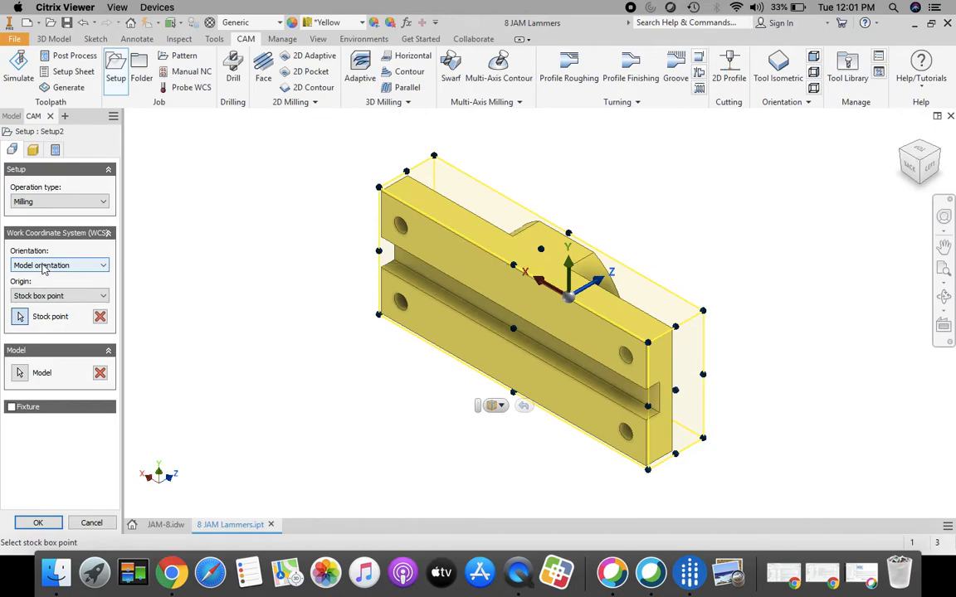
{"action": "left_click", "coordinate": [103, 266]}
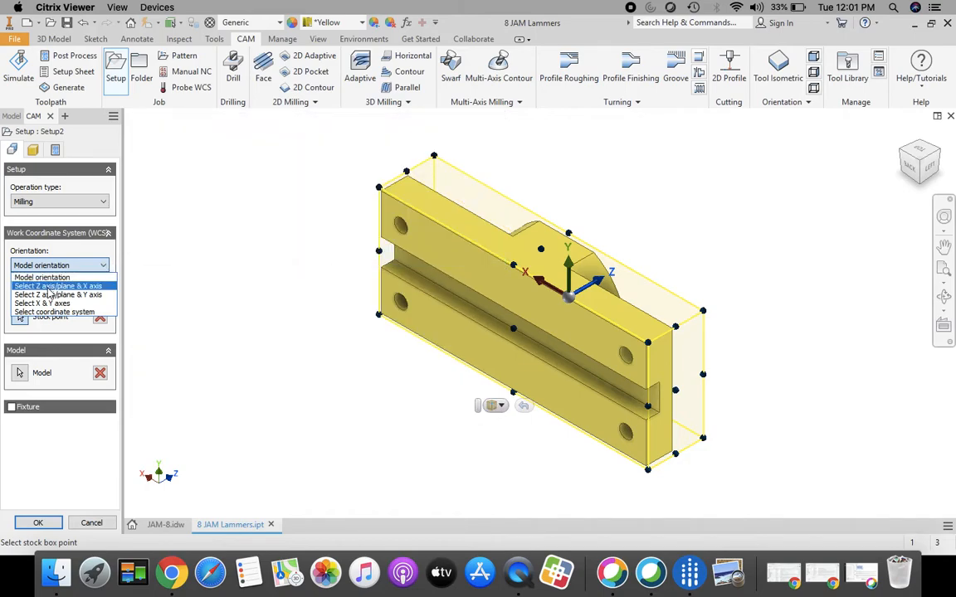
{"action": "left_click", "coordinate": [94, 286]}
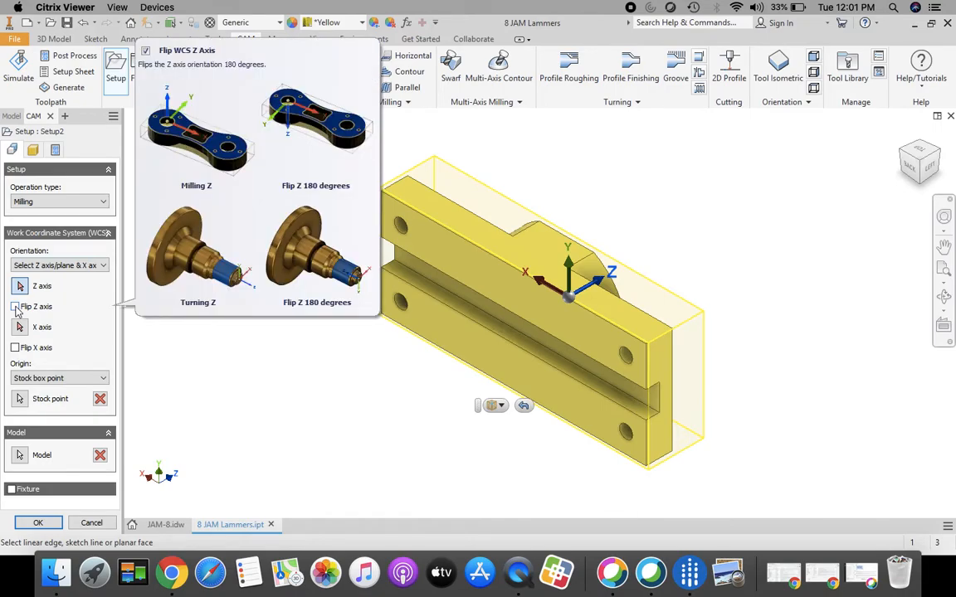
{"action": "left_click", "coordinate": [15, 307]}
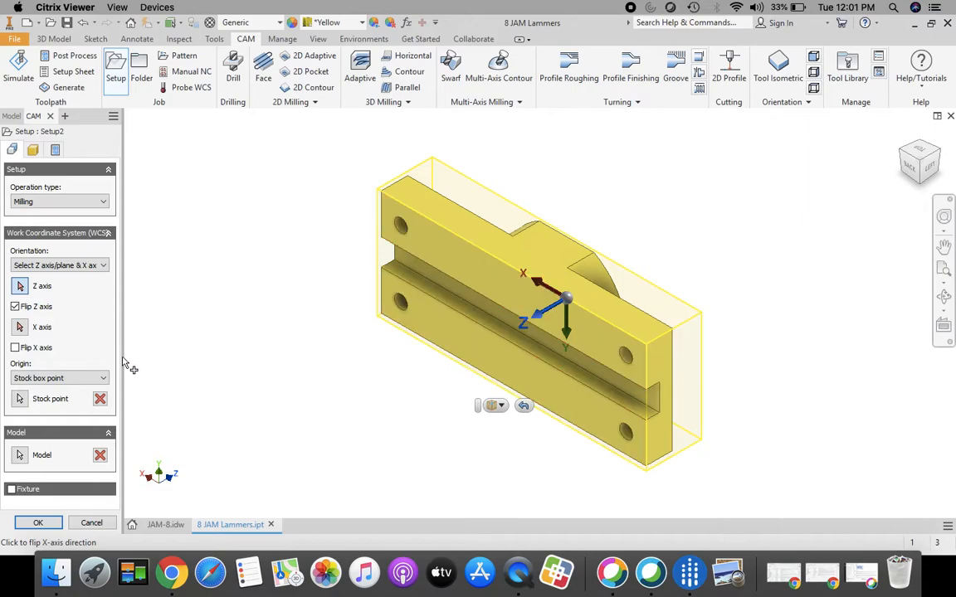
{"action": "left_click", "coordinate": [15, 349]}
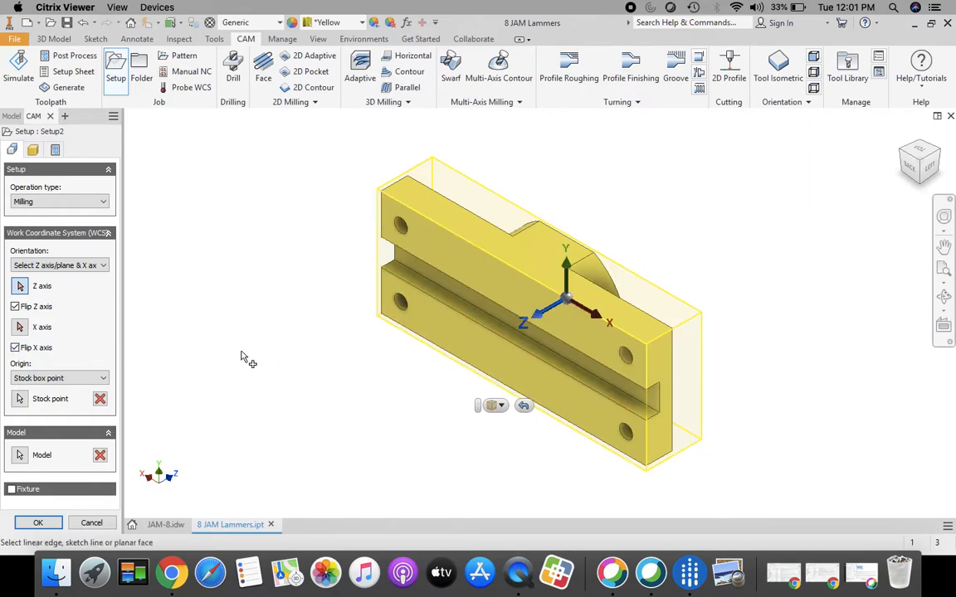
Place the back-side setup's origin on the stock box point at the lower-left corner of the slotted back face.
{"action": "left_click", "coordinate": [59, 379]}
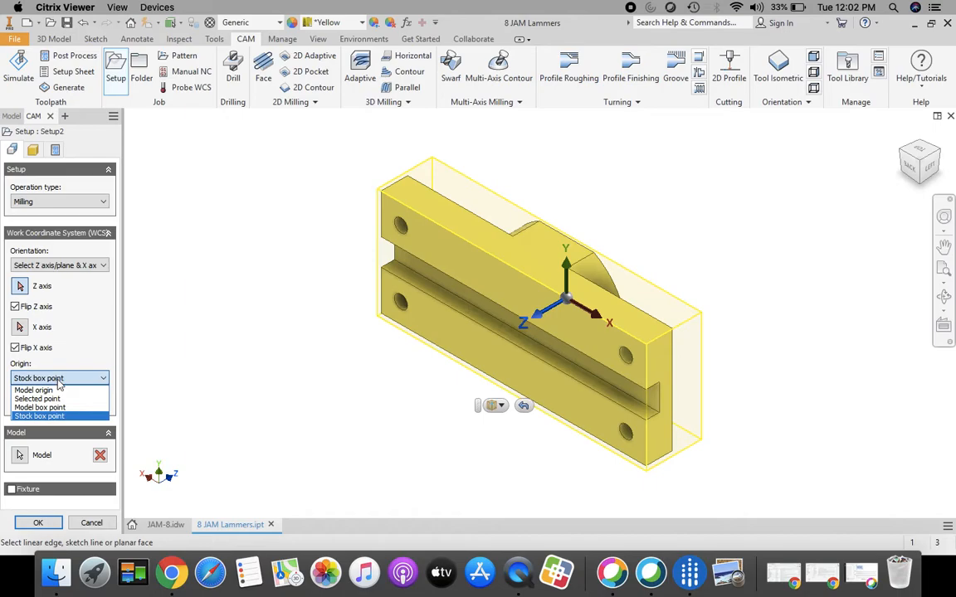
{"action": "left_click", "coordinate": [59, 380]}
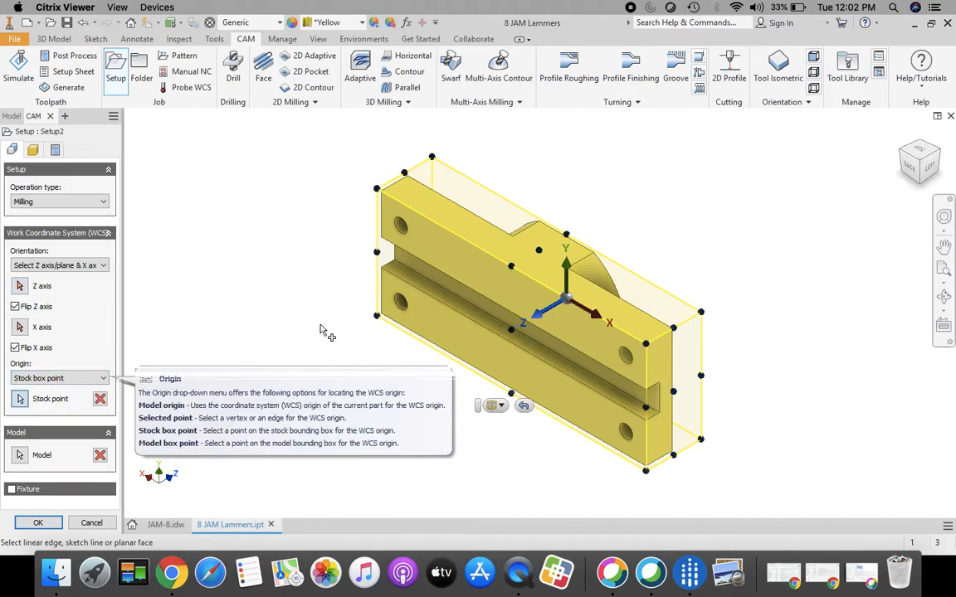
{"action": "left_click", "coordinate": [378, 317]}
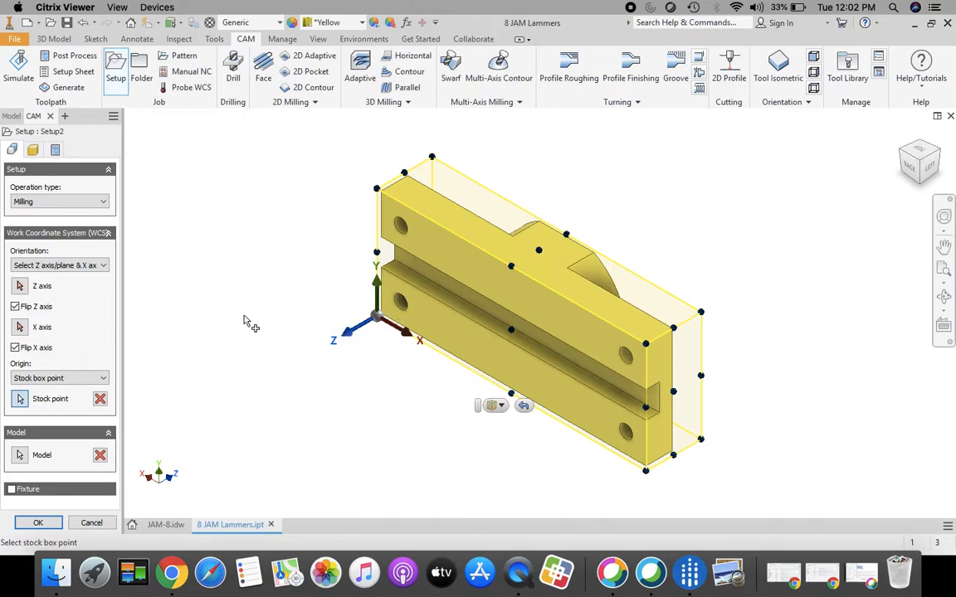
Set the stock offset mode of the relative size box to No additional stock.
{"action": "left_click", "coordinate": [34, 150]}
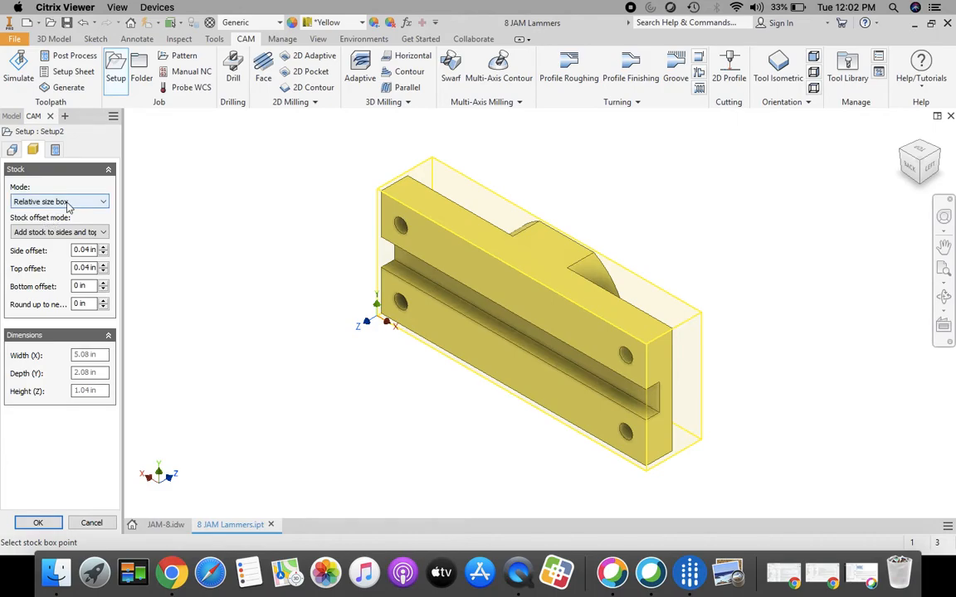
{"action": "left_click", "coordinate": [104, 236]}
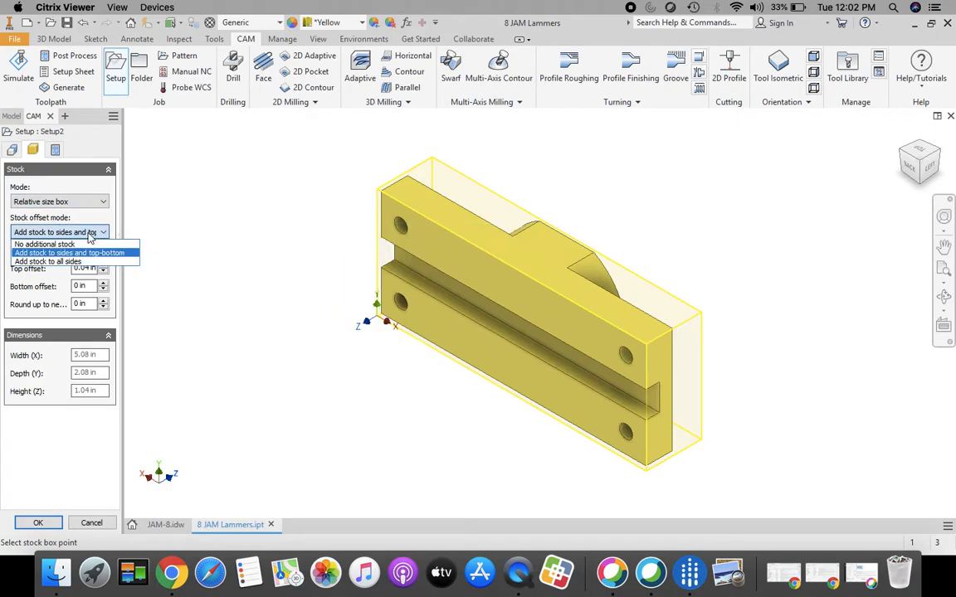
{"action": "left_click", "coordinate": [40, 236]}
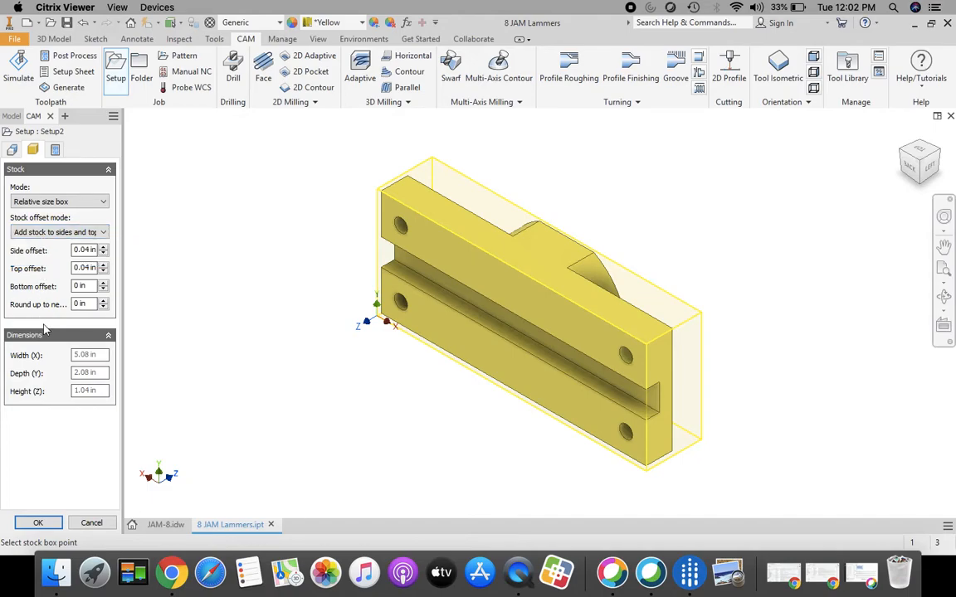
{"action": "left_click", "coordinate": [92, 232]}
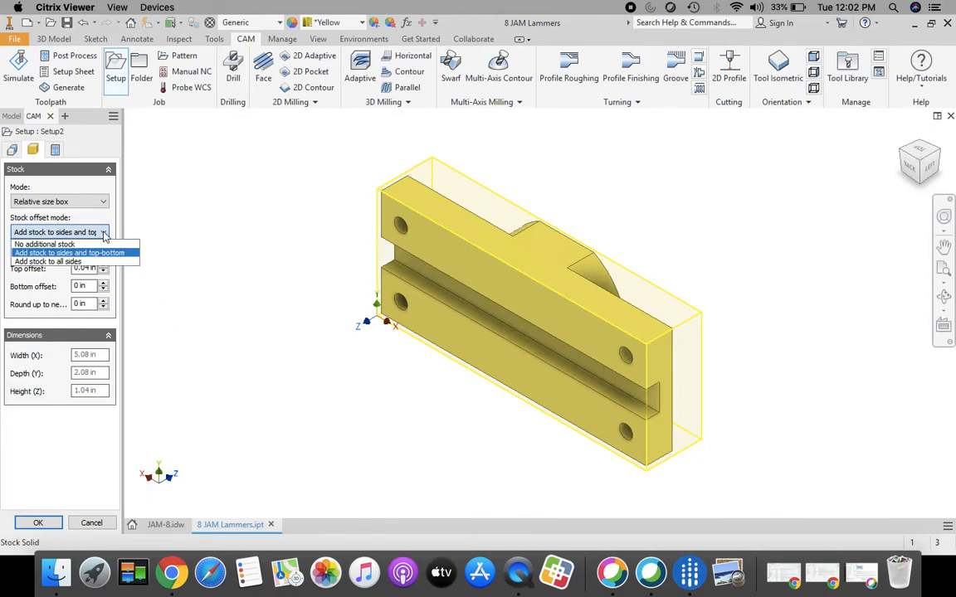
{"action": "left_click", "coordinate": [55, 244]}
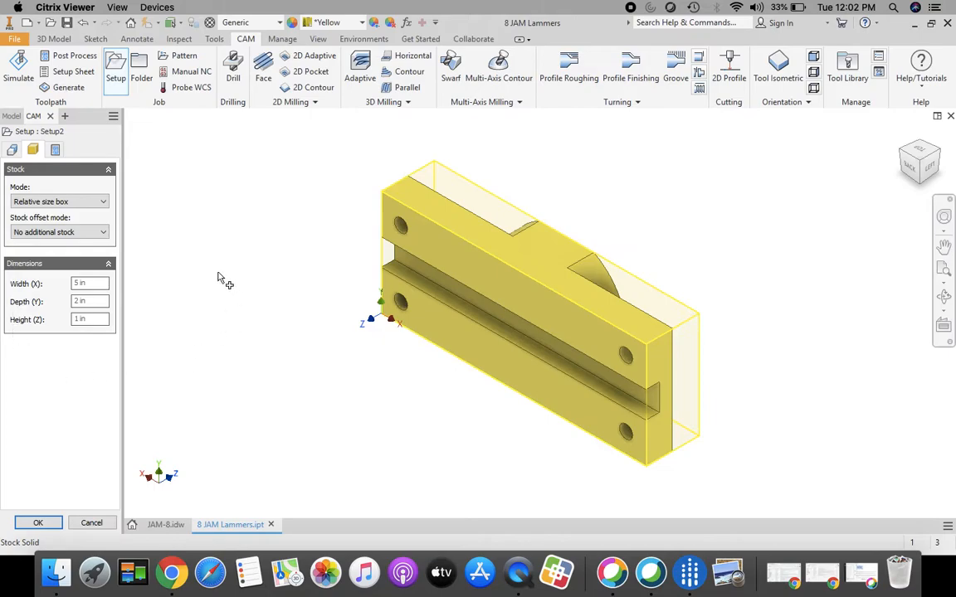
Name the setup's program with the part file's name followed by "Cut First", and finish the setup.
{"action": "left_click", "coordinate": [54, 151]}
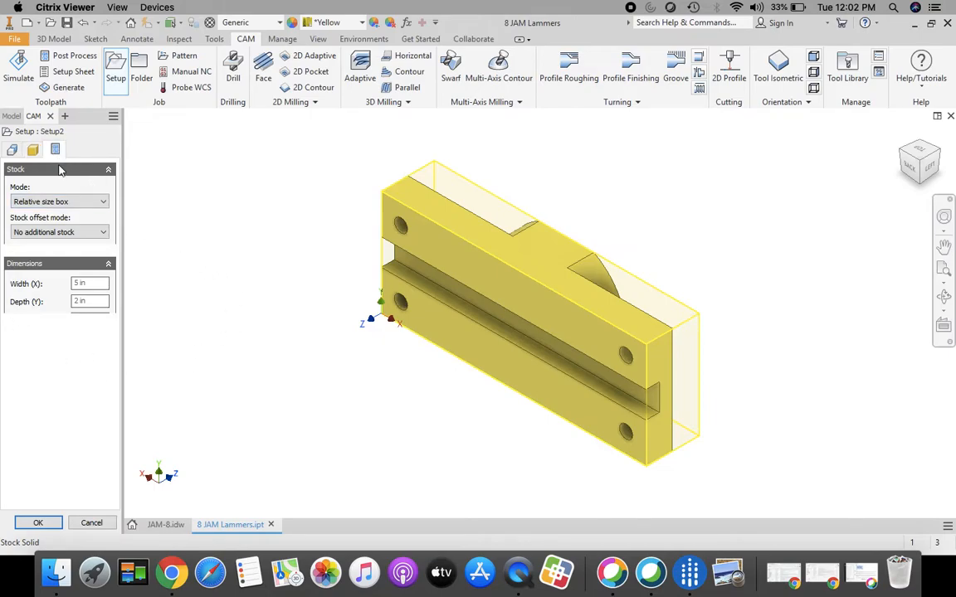
{"action": "left_click_drag", "start_coordinate": [43, 205], "coordinate": [3, 205]}
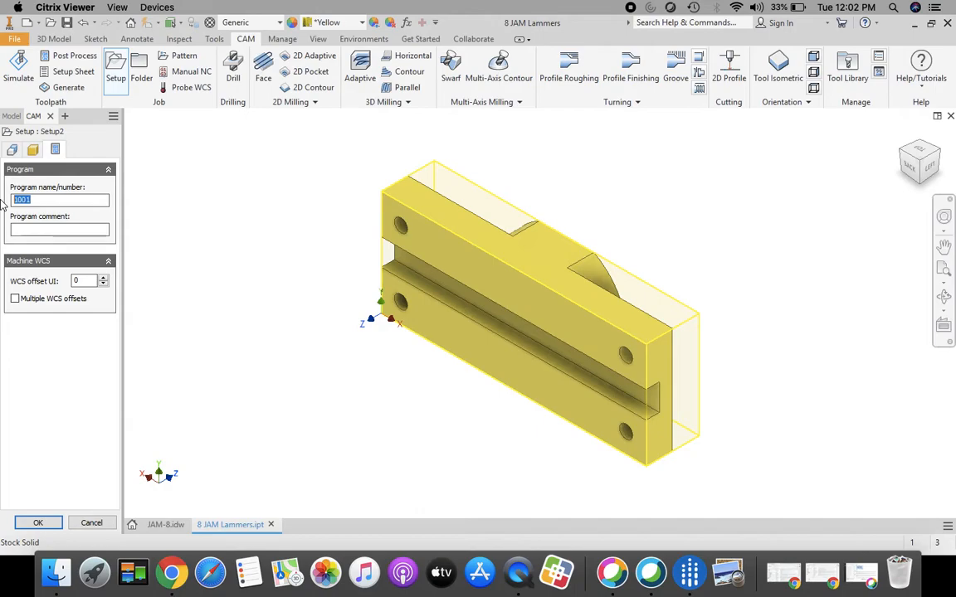
{"action": "type", "text": "8 JAM Lammers Cut"}
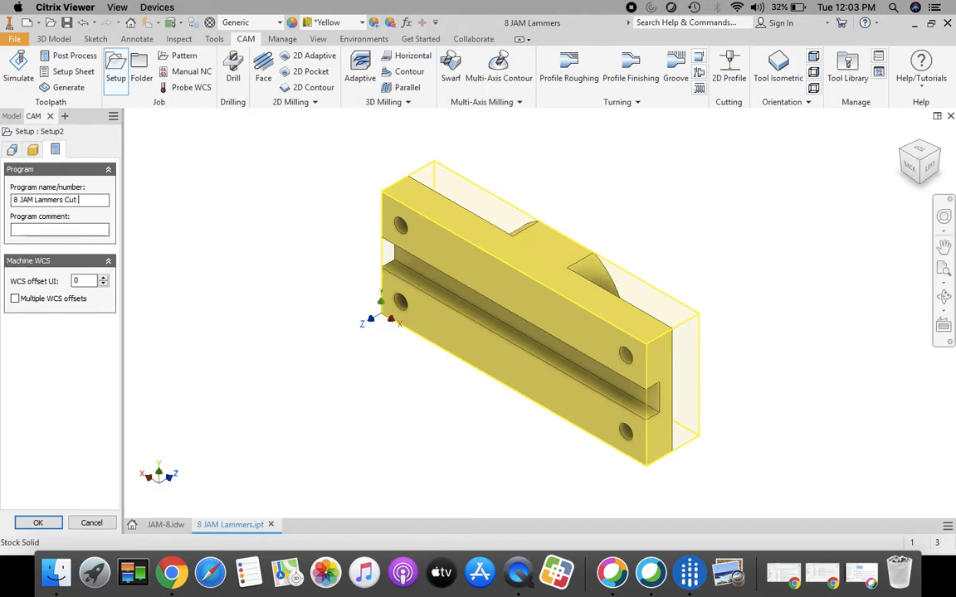
{"action": "type", "text": "e"}
{"action": "key", "text": "BackSpace"}
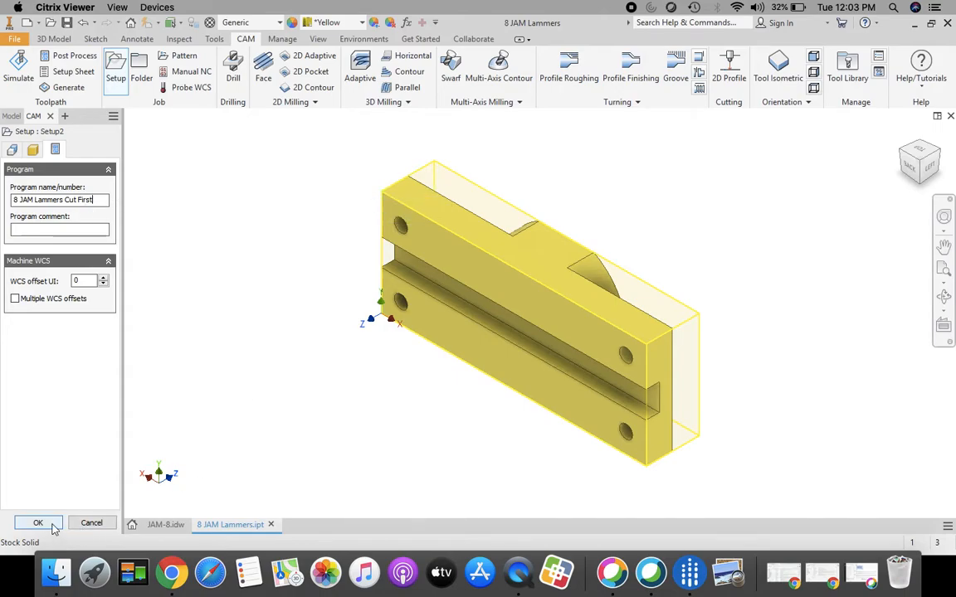
{"action": "key", "text": "Return"}
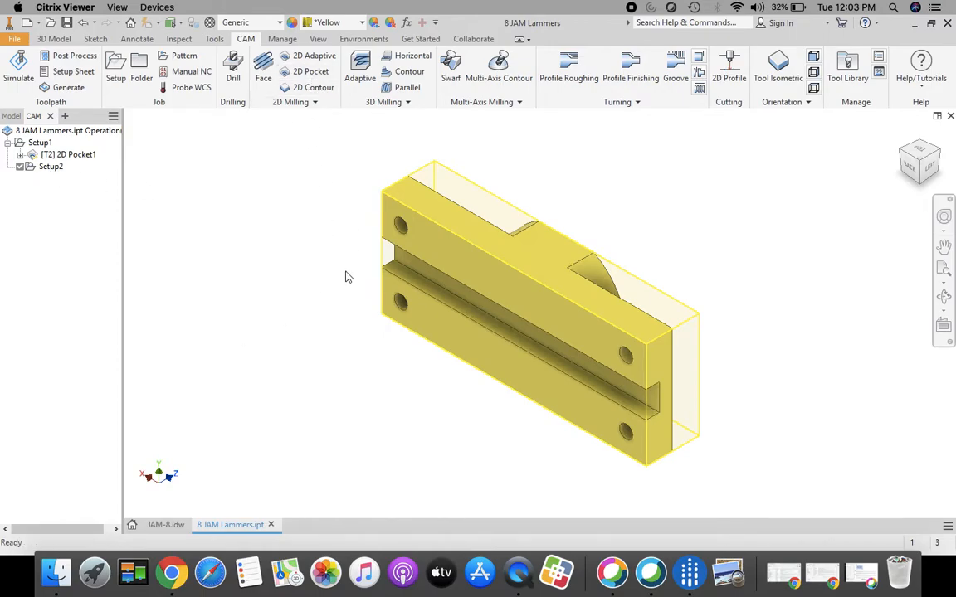
Start a 2D Pocket operation in the back-side setup with the #2 1/4" flat end mill from the Butler MS Tool Library.
{"action": "left_click", "coordinate": [293, 72]}
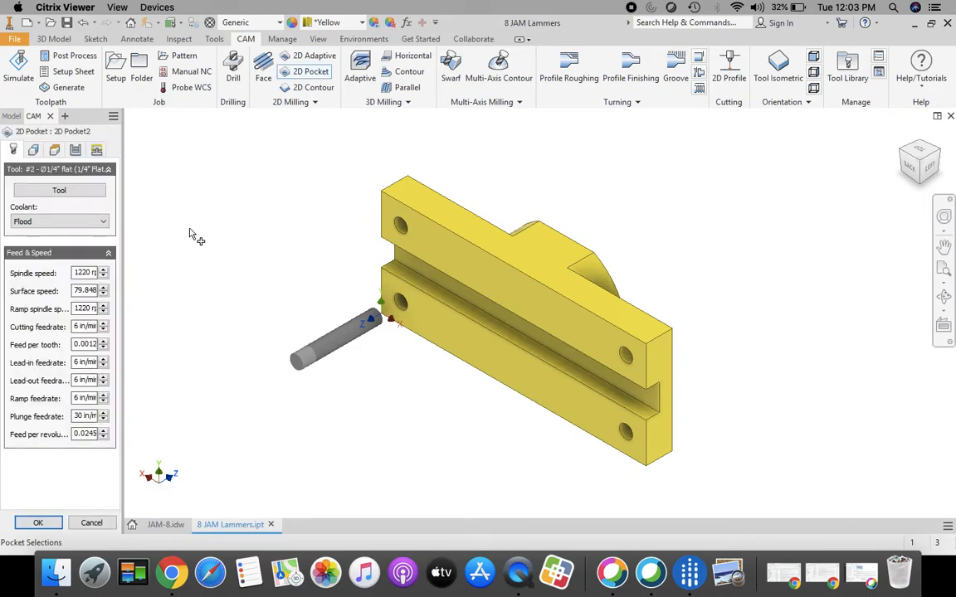
{"action": "left_click", "coordinate": [67, 193]}
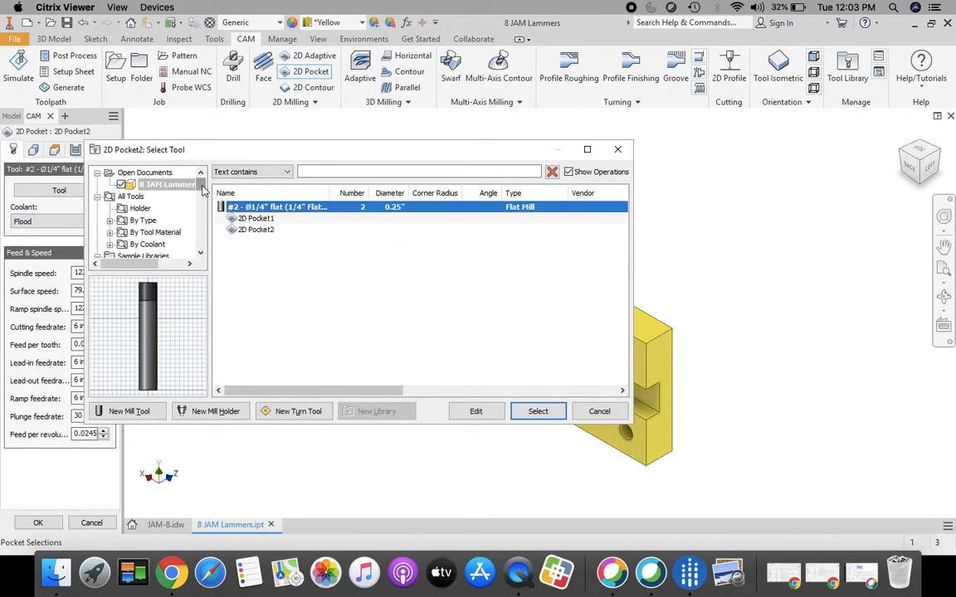
{"action": "left_click_drag", "start_coordinate": [203, 192], "coordinate": [209, 251]}
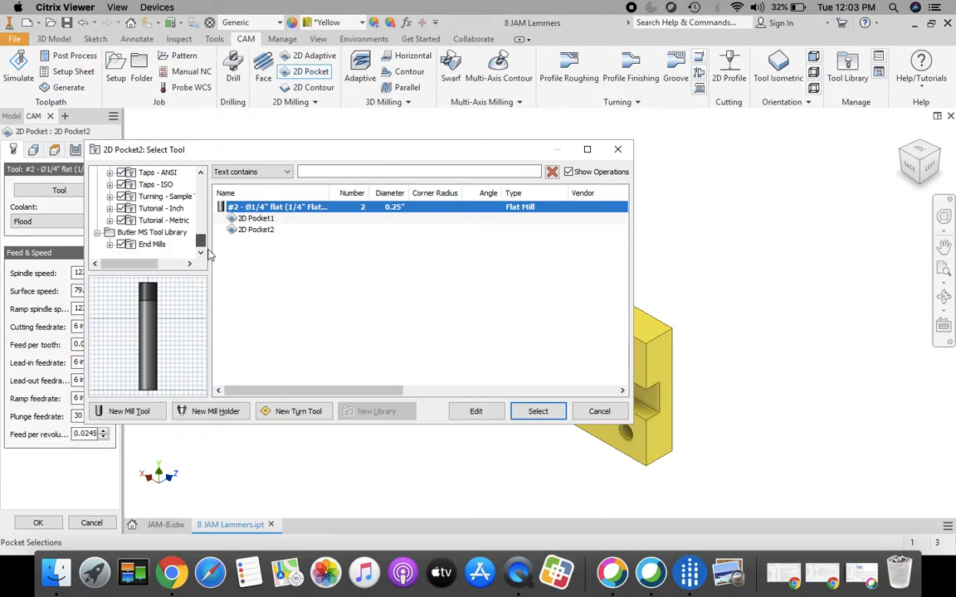
{"action": "left_click", "coordinate": [151, 246]}
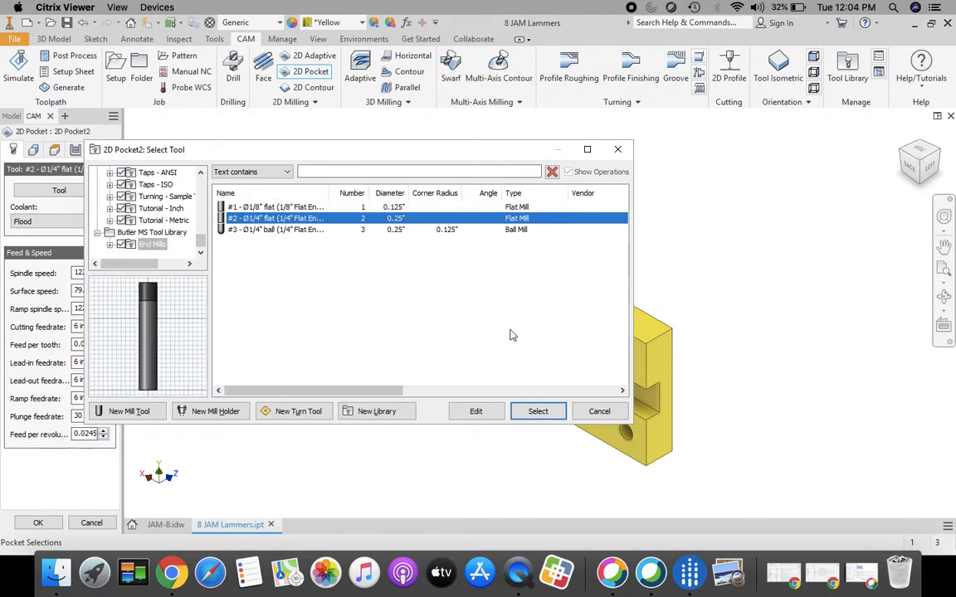
{"action": "left_click", "coordinate": [538, 411]}
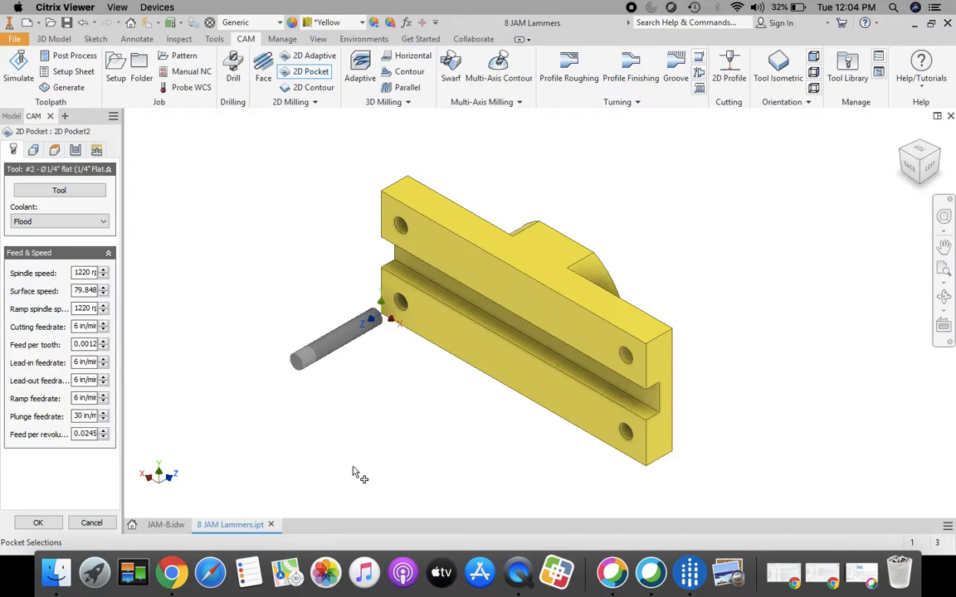
Select the floor face of the long slot on the back side as the pocket geometry.
{"action": "left_click", "coordinate": [33, 150]}
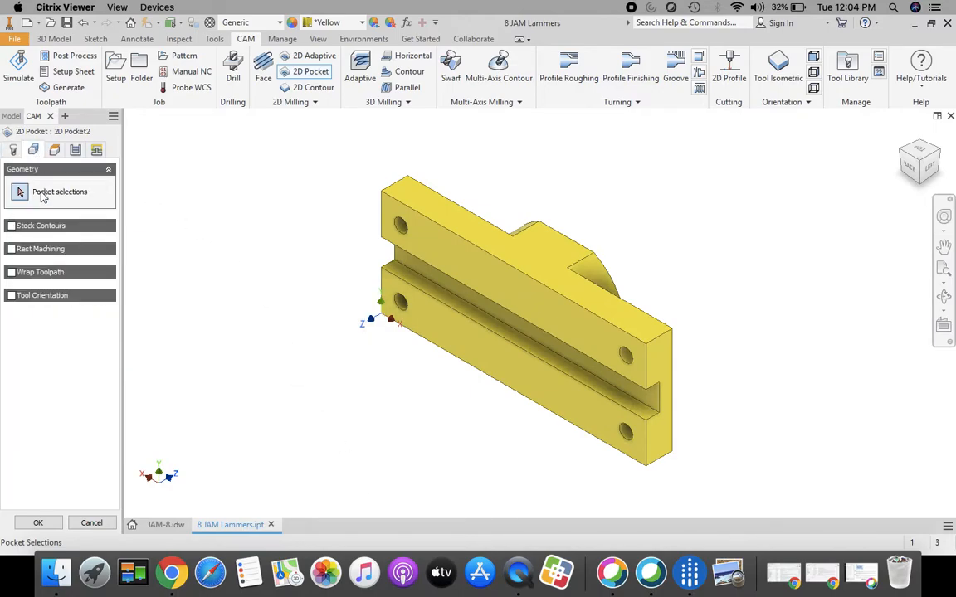
{"action": "left_click", "coordinate": [423, 274]}
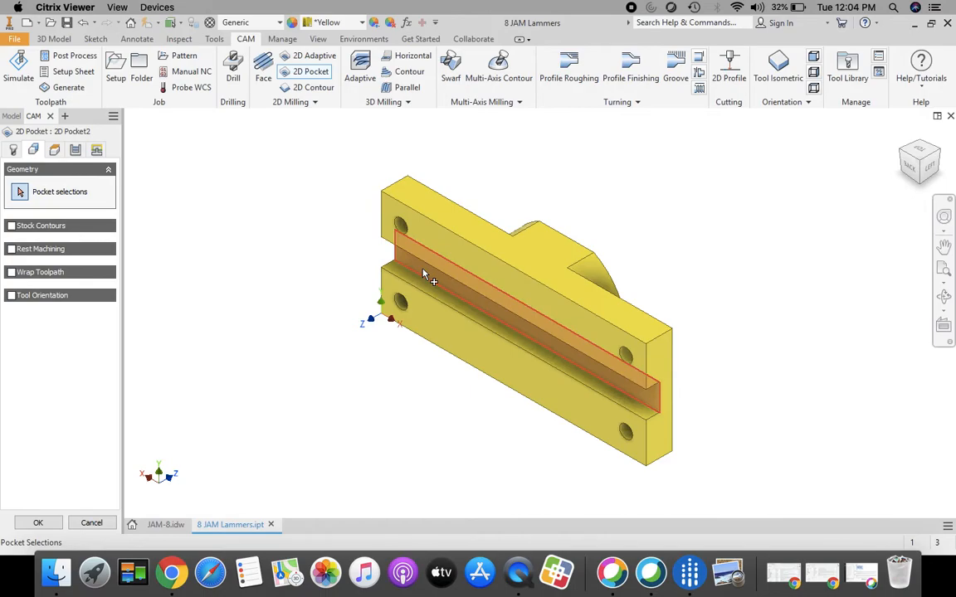
{"action": "left_click", "coordinate": [425, 276]}
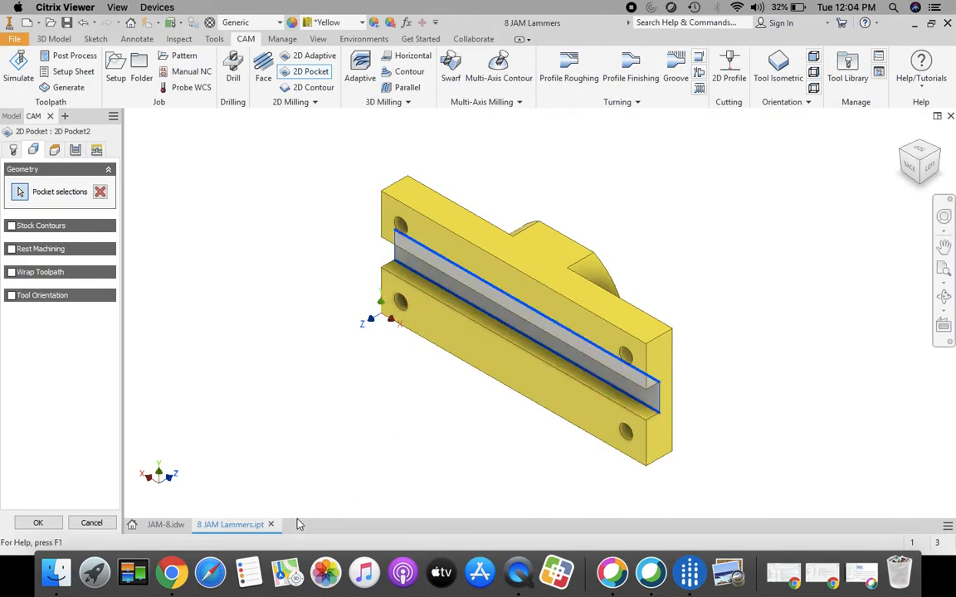
Reference the pocket's clearance, retract and feed heights from Model top, with the clearance height offset at 0.2 in.
{"action": "left_click", "coordinate": [54, 150]}
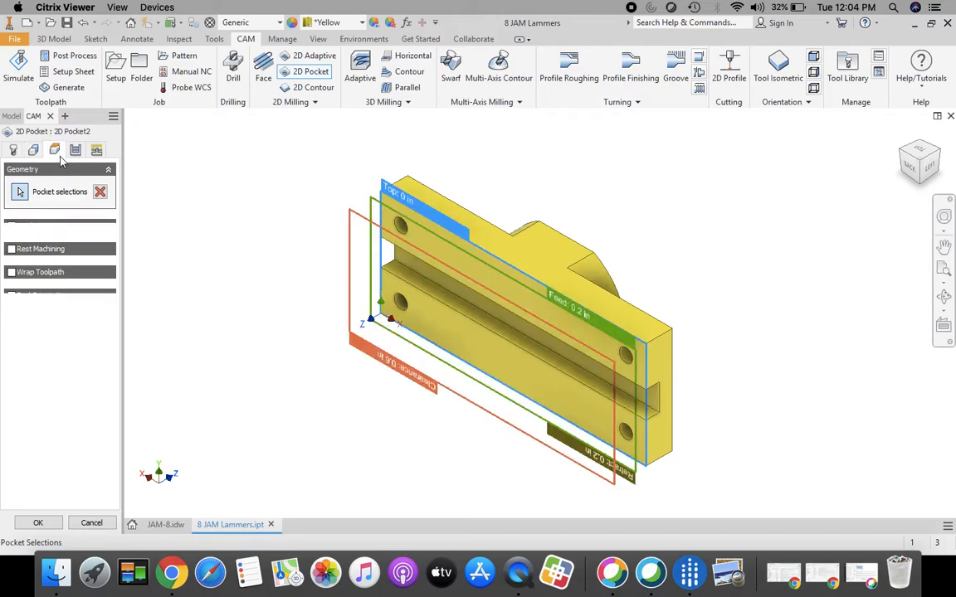
{"action": "left_click", "coordinate": [88, 190]}
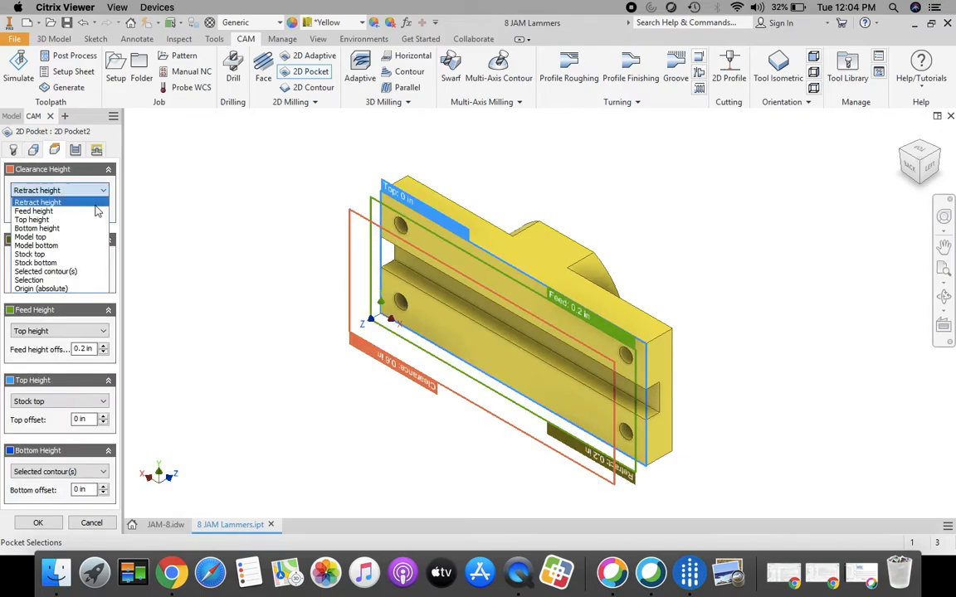
{"action": "left_click", "coordinate": [62, 236]}
{"action": "left_click", "coordinate": [104, 212]}
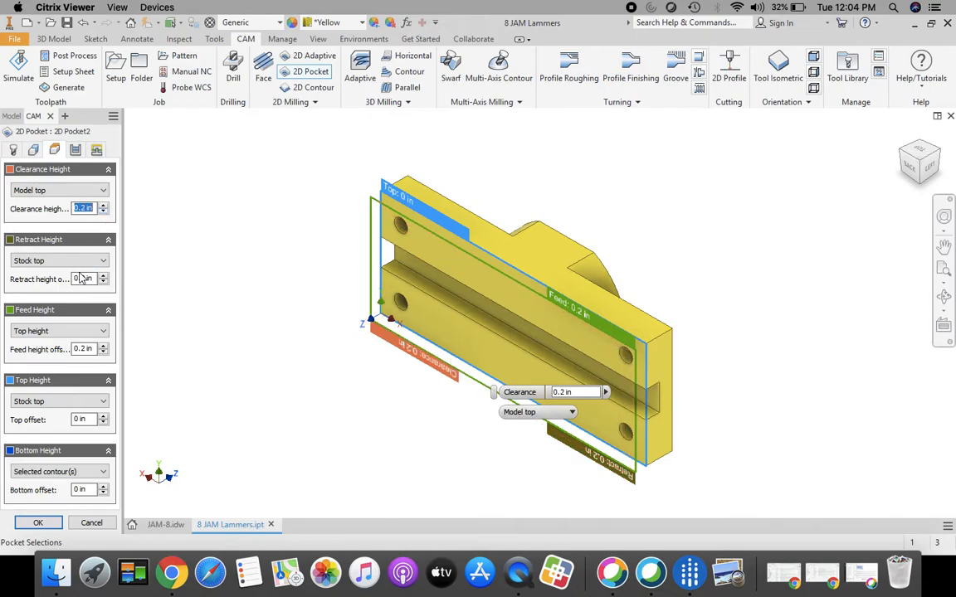
{"action": "left_click", "coordinate": [54, 261]}
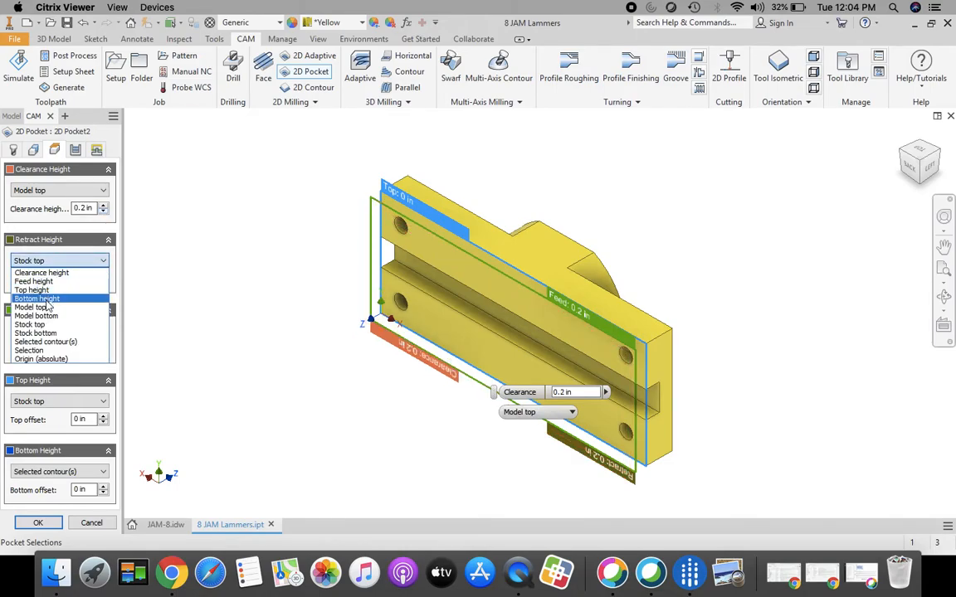
{"action": "left_click", "coordinate": [33, 307]}
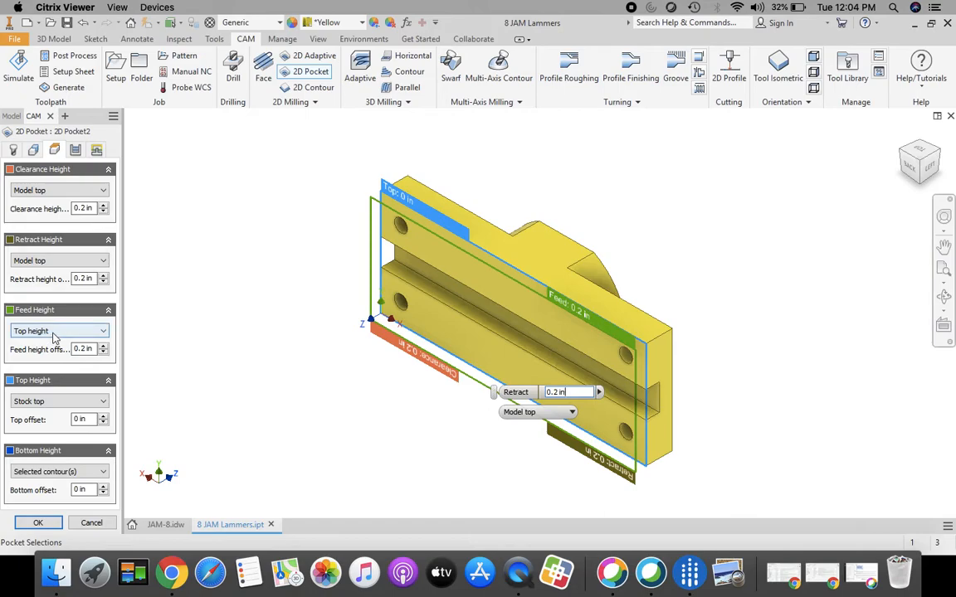
{"action": "left_click", "coordinate": [42, 331]}
{"action": "left_click", "coordinate": [47, 387]}
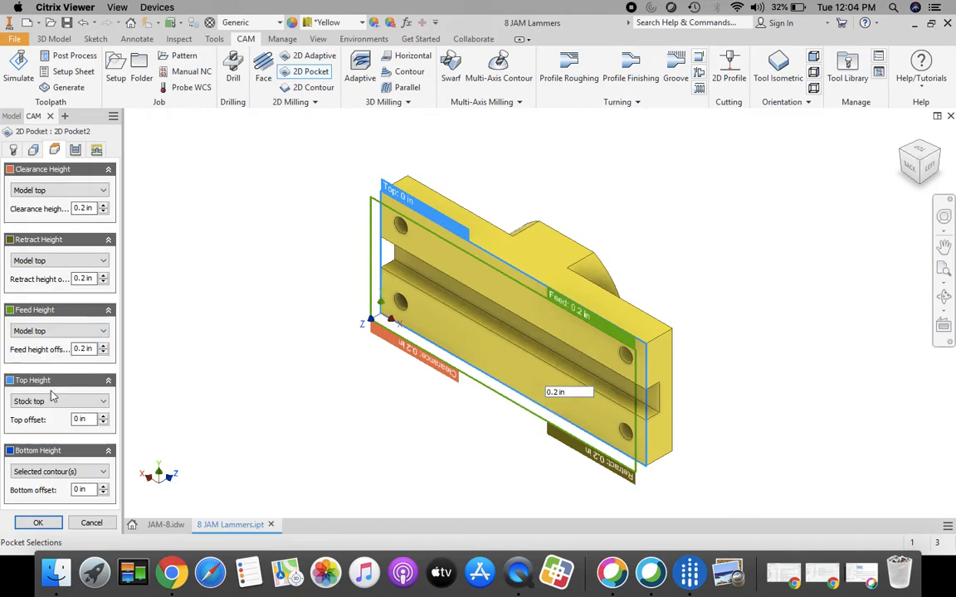
Turn off Stock to Leave, and disable both lead-in and lead-out for the slot pocket.
{"action": "left_click", "coordinate": [75, 153]}
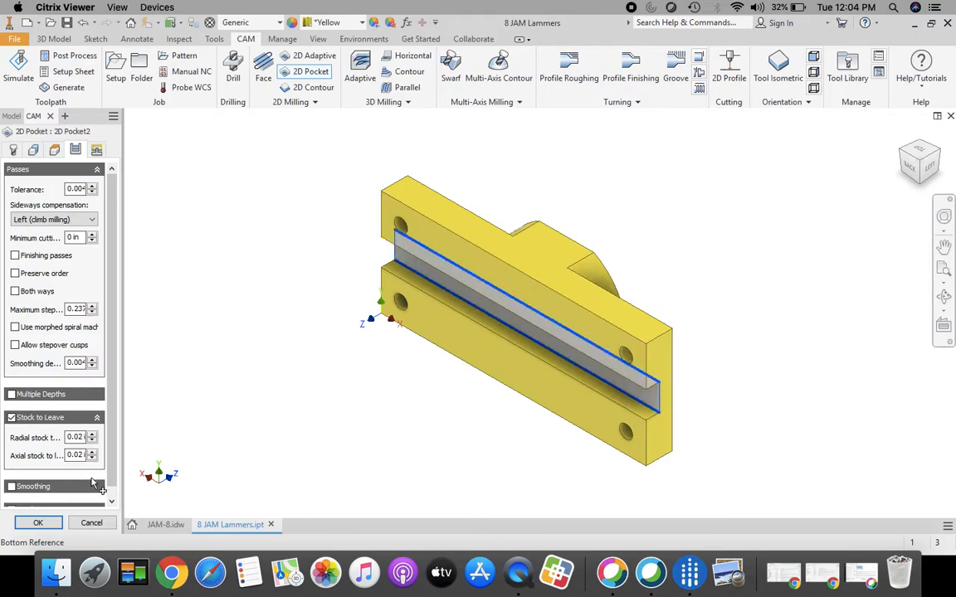
{"action": "left_click", "coordinate": [10, 418]}
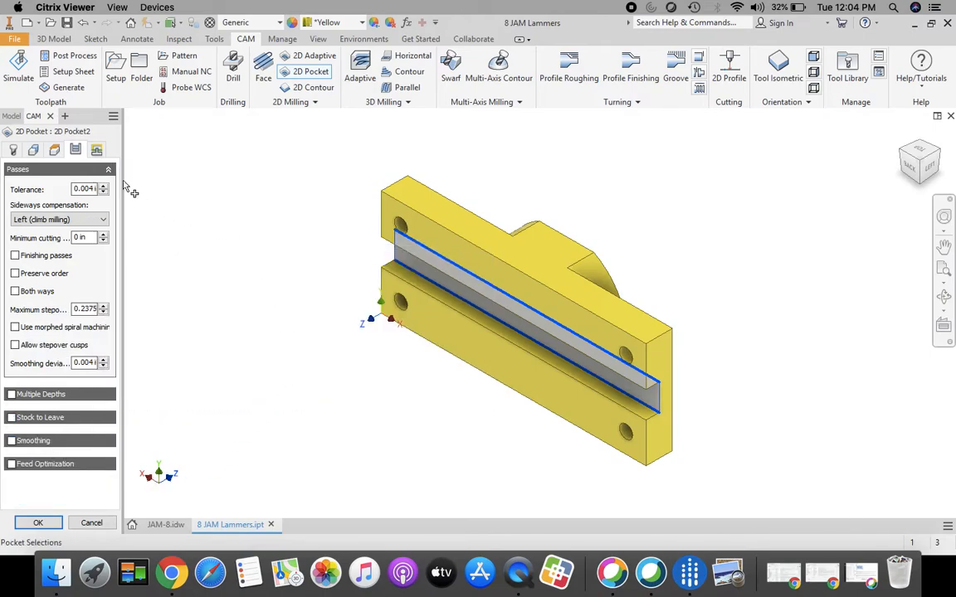
{"action": "left_click", "coordinate": [96, 150]}
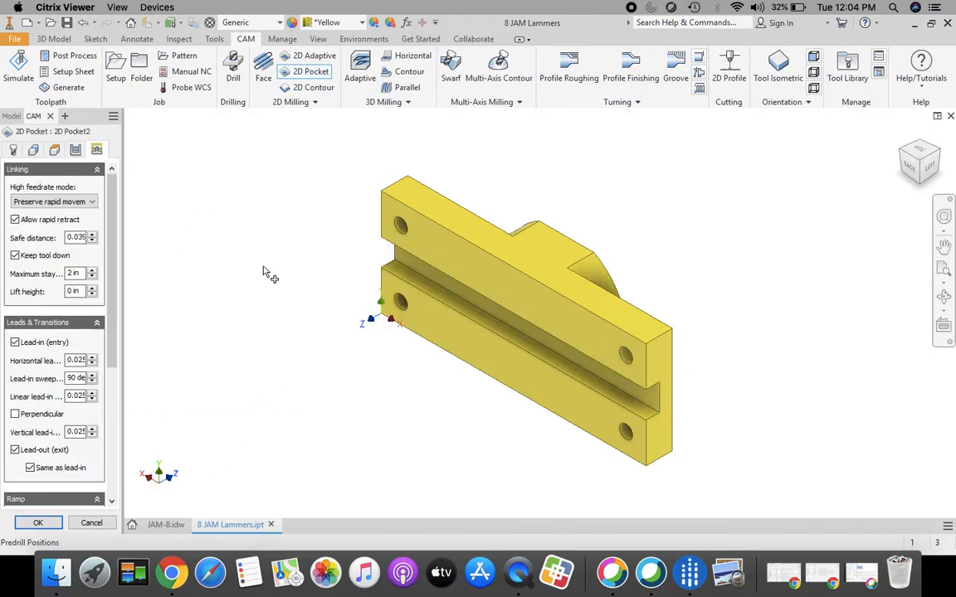
{"action": "left_click", "coordinate": [15, 342]}
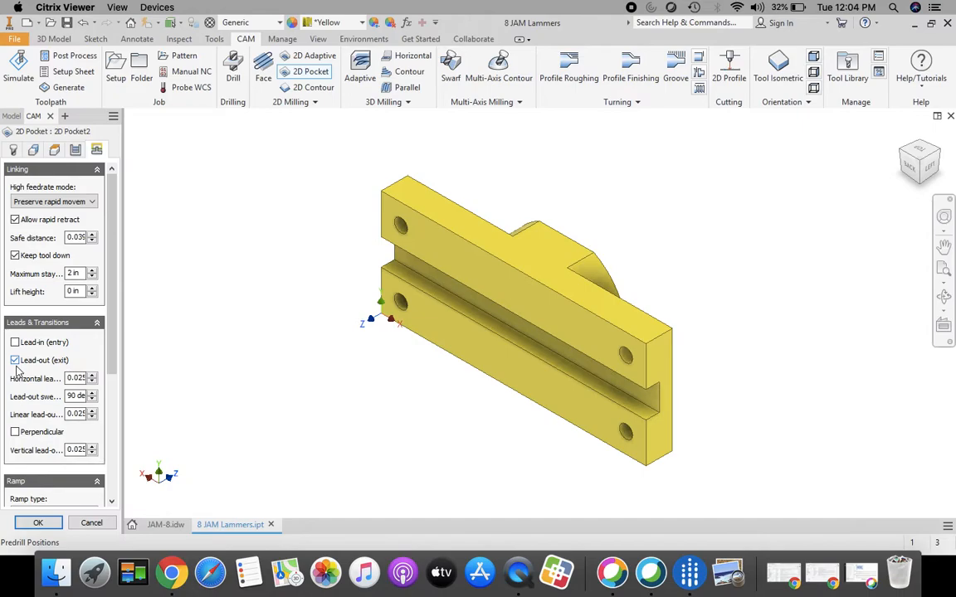
{"action": "left_click", "coordinate": [15, 360]}
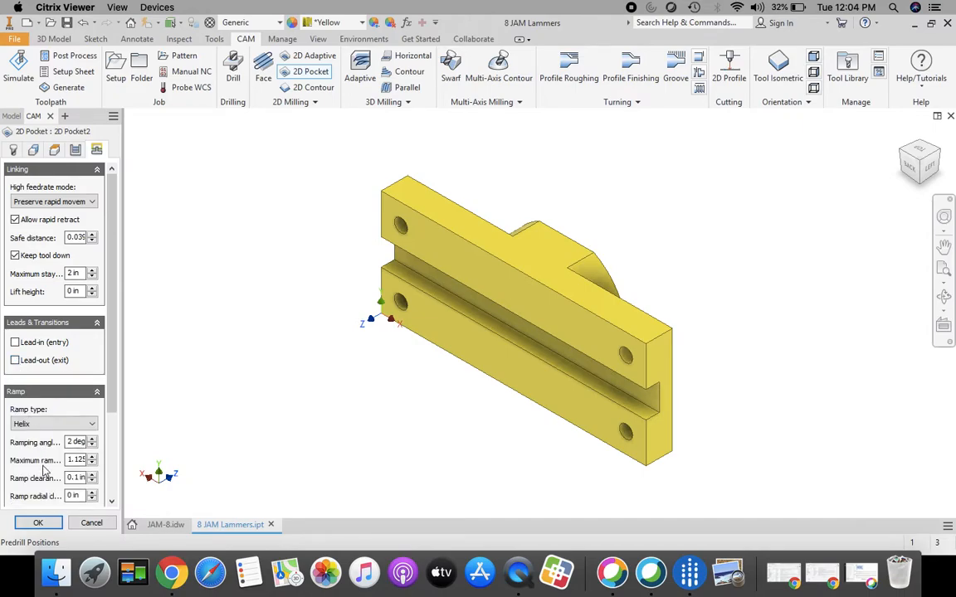
Set the slot pocket's ramp type to Plunge and finish the 2D Pocket operation.
{"action": "left_click", "coordinate": [42, 424]}
{"action": "left_click", "coordinate": [29, 453]}
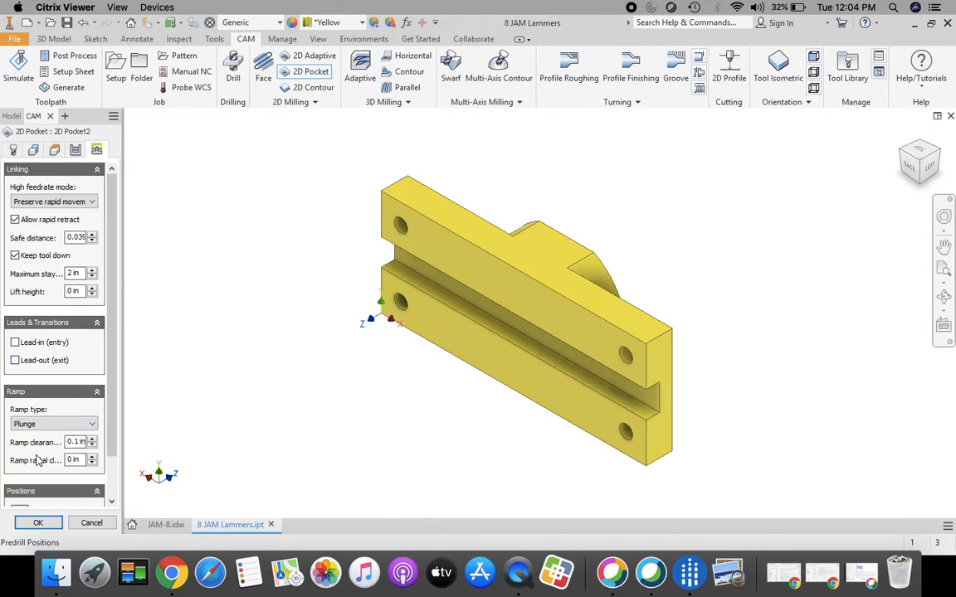
{"action": "left_click", "coordinate": [46, 527]}
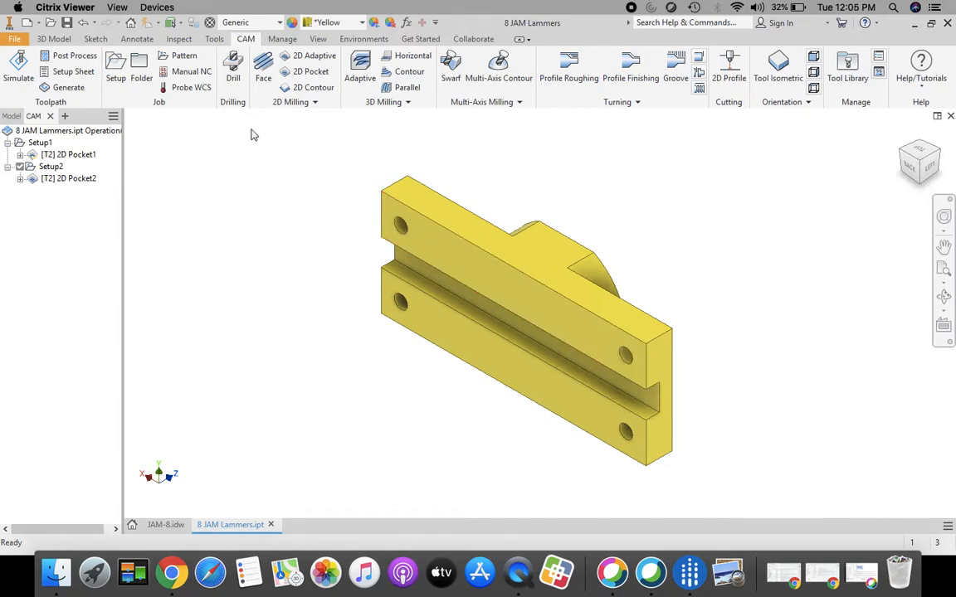
Start a Drill operation in Setup2 using the #2 1/4" flat end mill from the Butler MS Tool Library's End Mills.
{"action": "left_click", "coordinate": [234, 73]}
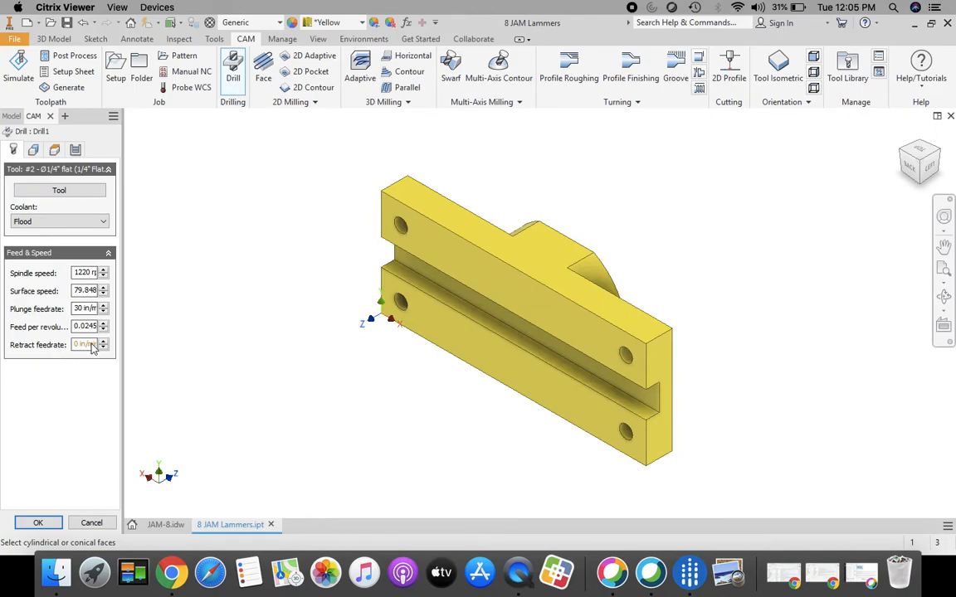
{"action": "left_click", "coordinate": [59, 190]}
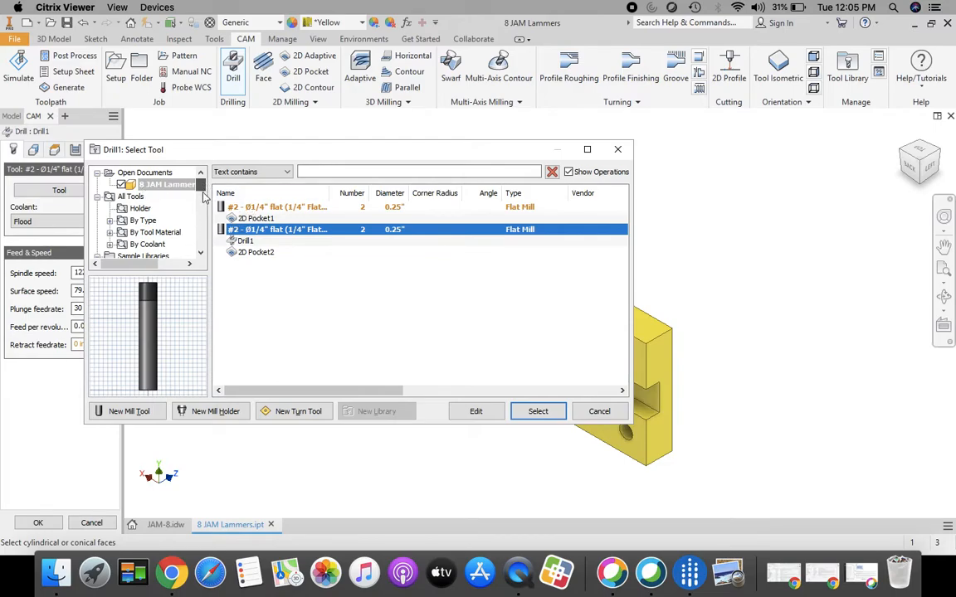
{"action": "scroll", "coordinate": [184, 170], "scroll_direction": "down", "scroll_amount": 10}
{"action": "left_click", "coordinate": [152, 244]}
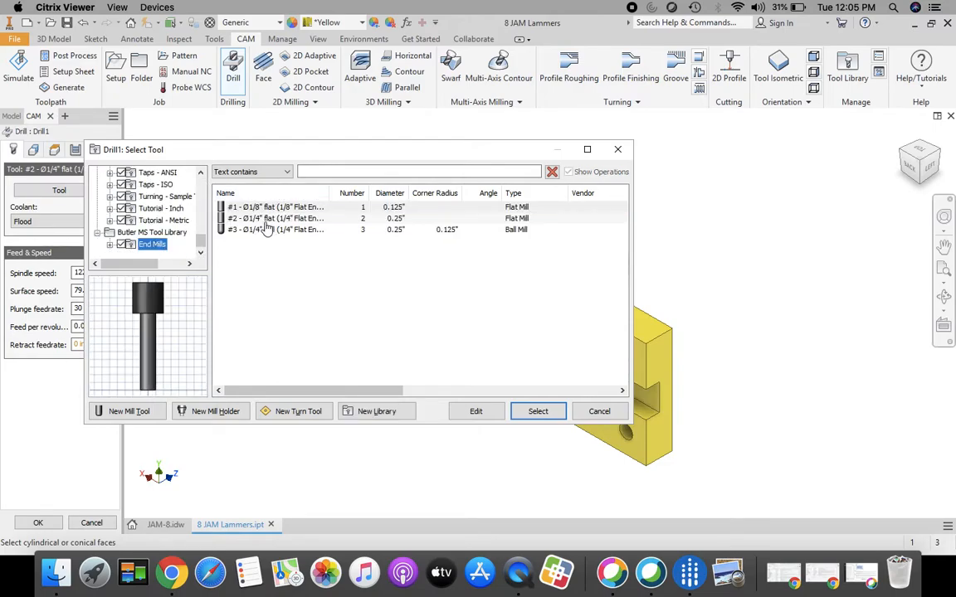
{"action": "left_click", "coordinate": [528, 413]}
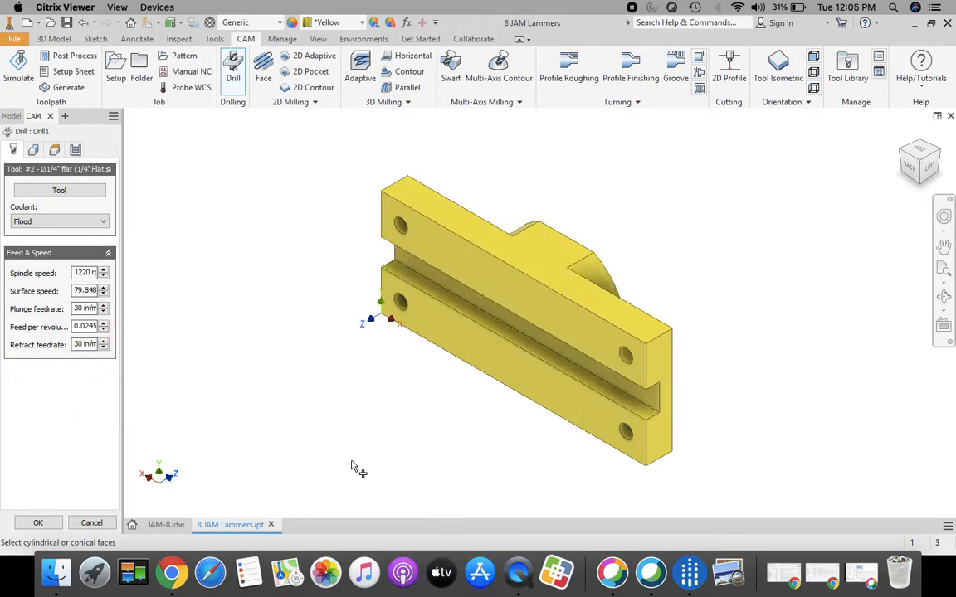
Select the cylindrical faces of all four corner holes on the back side as the drilling geometry.
{"action": "left_click", "coordinate": [33, 149]}
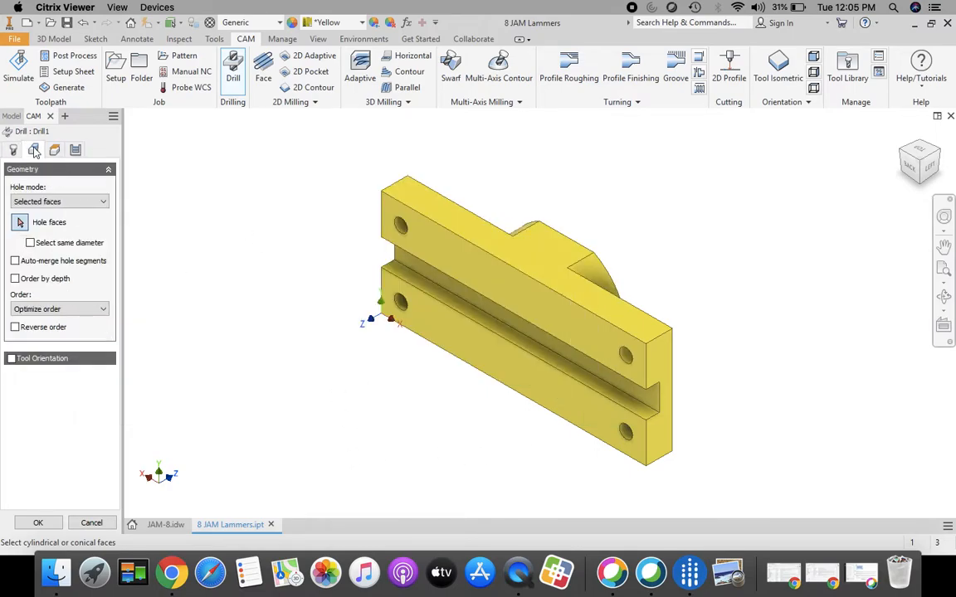
{"action": "left_click", "coordinate": [400, 307]}
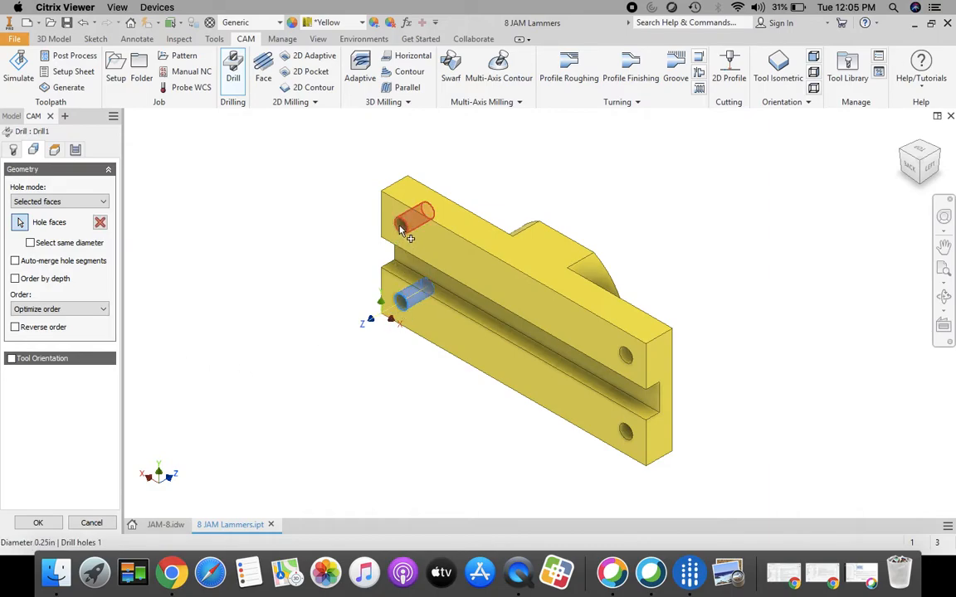
{"action": "left_click", "coordinate": [405, 218]}
{"action": "left_click", "coordinate": [626, 358]}
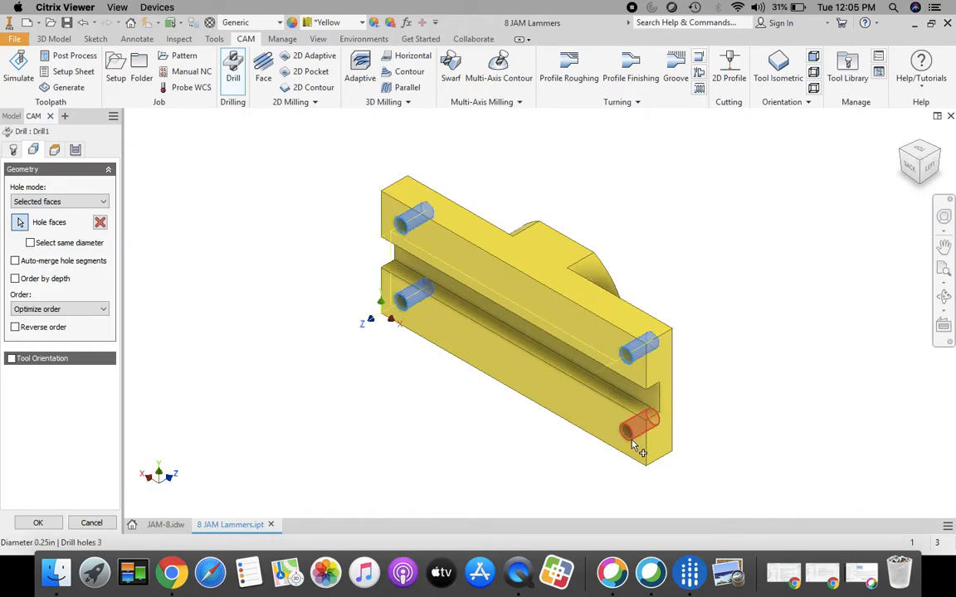
{"action": "left_click", "coordinate": [632, 428]}
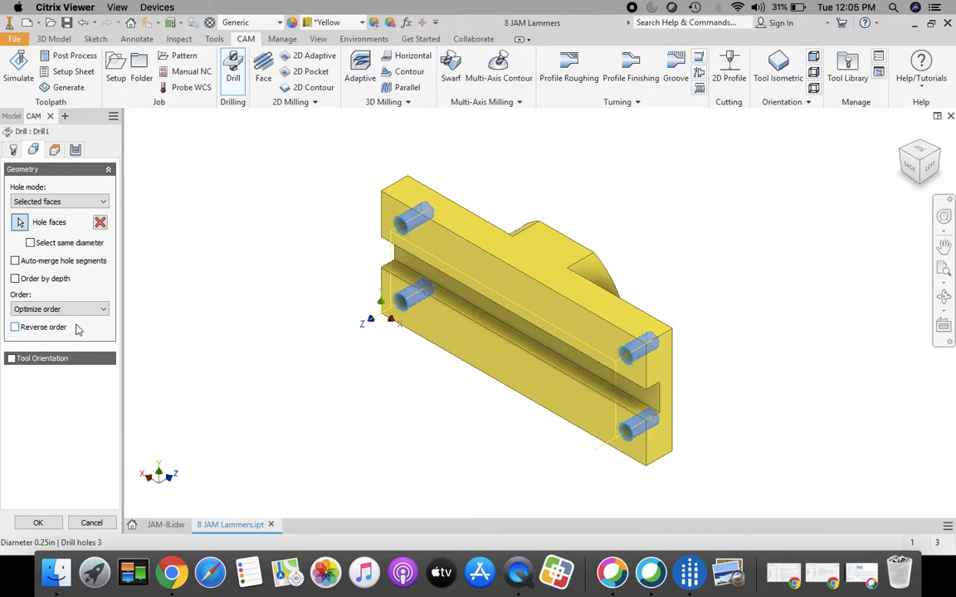
Reference the drill's clearance, retract and feed heights from Model top, offset clearance 0.2 in, and finish with the Drilling - rapid out cycle.
{"action": "left_click", "coordinate": [54, 148]}
{"action": "left_click", "coordinate": [35, 190]}
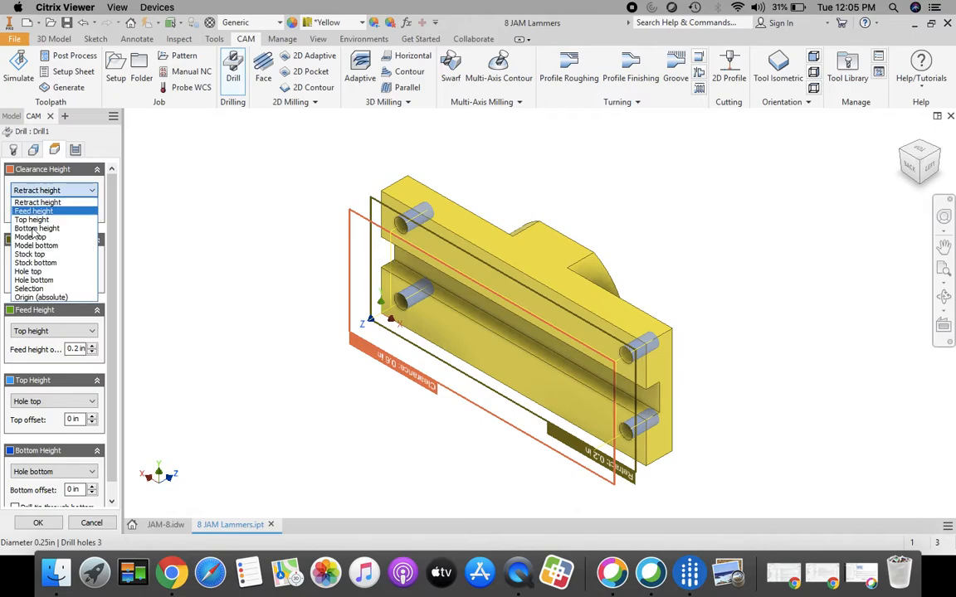
{"action": "left_click", "coordinate": [30, 236]}
{"action": "left_click", "coordinate": [93, 211]}
{"action": "left_click", "coordinate": [92, 212]}
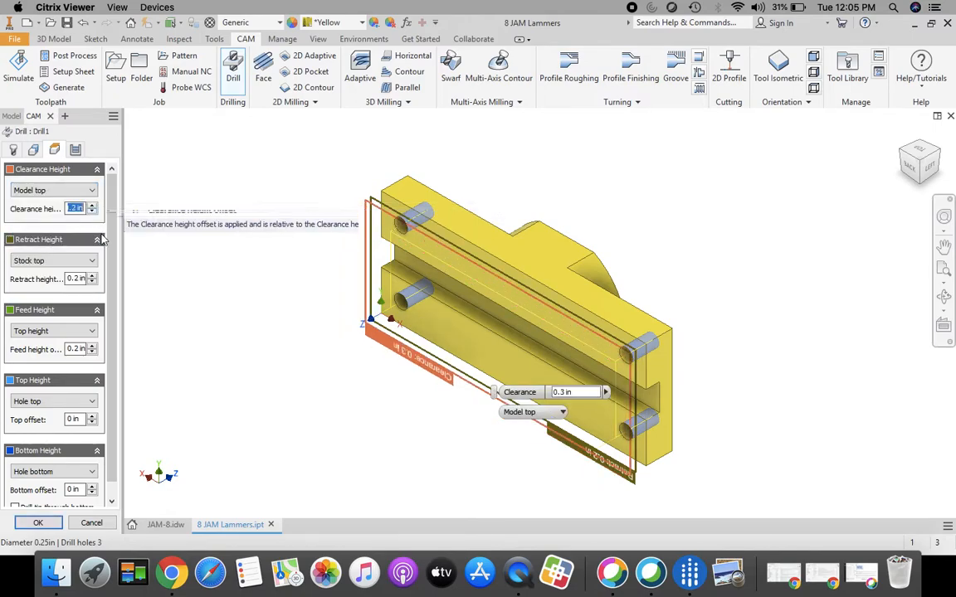
{"action": "left_click", "coordinate": [70, 264]}
{"action": "left_click", "coordinate": [40, 307]}
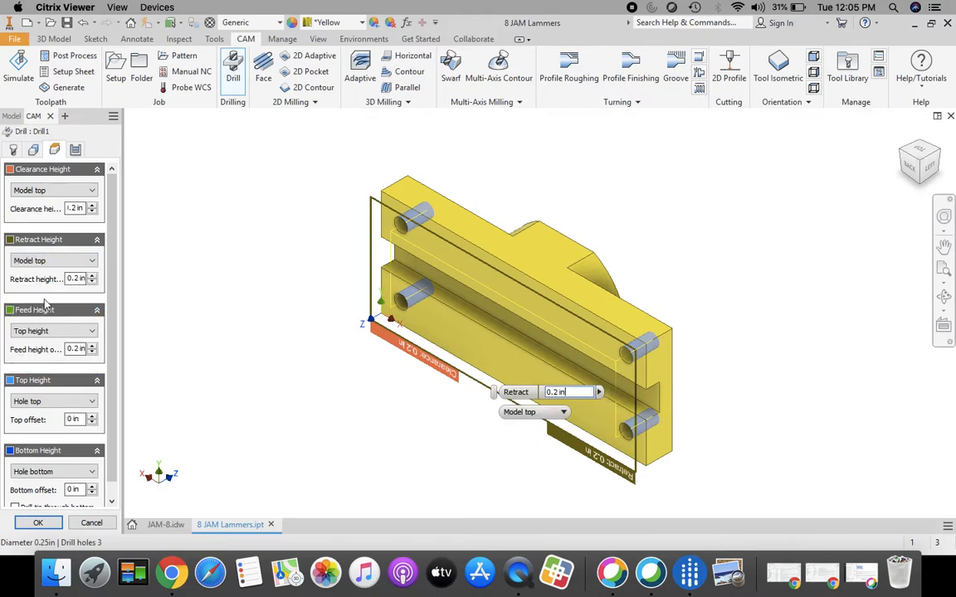
{"action": "left_click", "coordinate": [50, 332]}
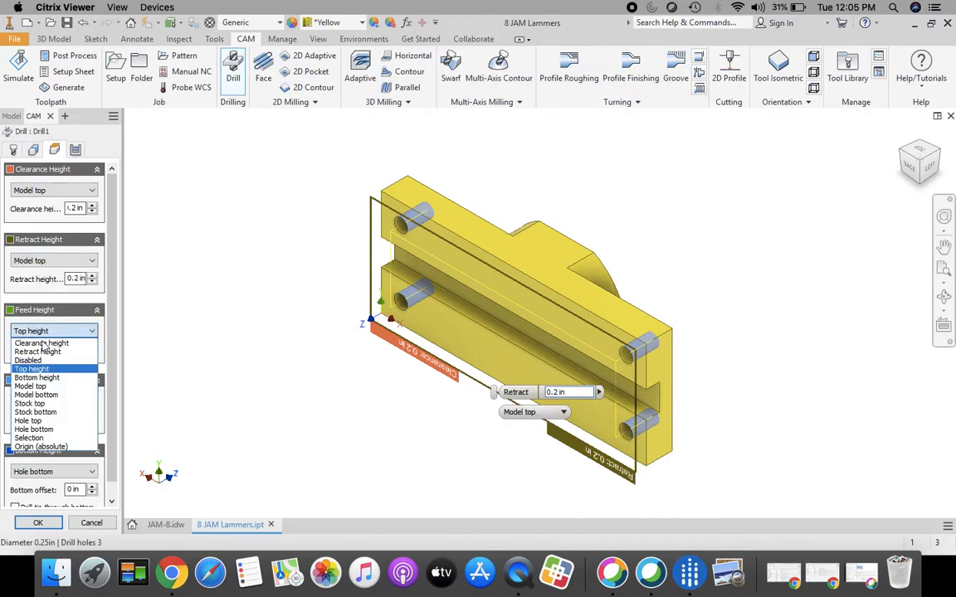
{"action": "left_click", "coordinate": [43, 387]}
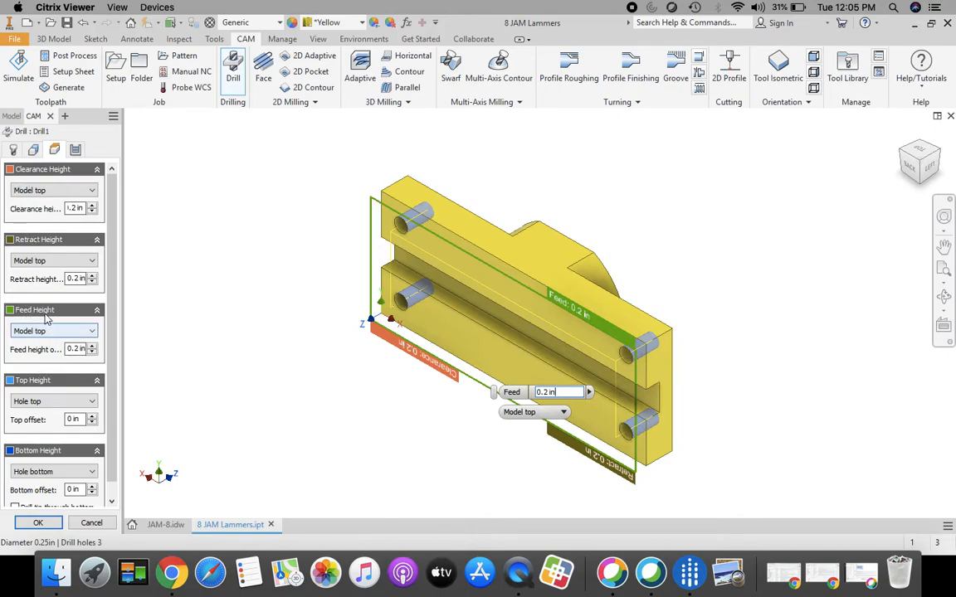
{"action": "left_click", "coordinate": [75, 151]}
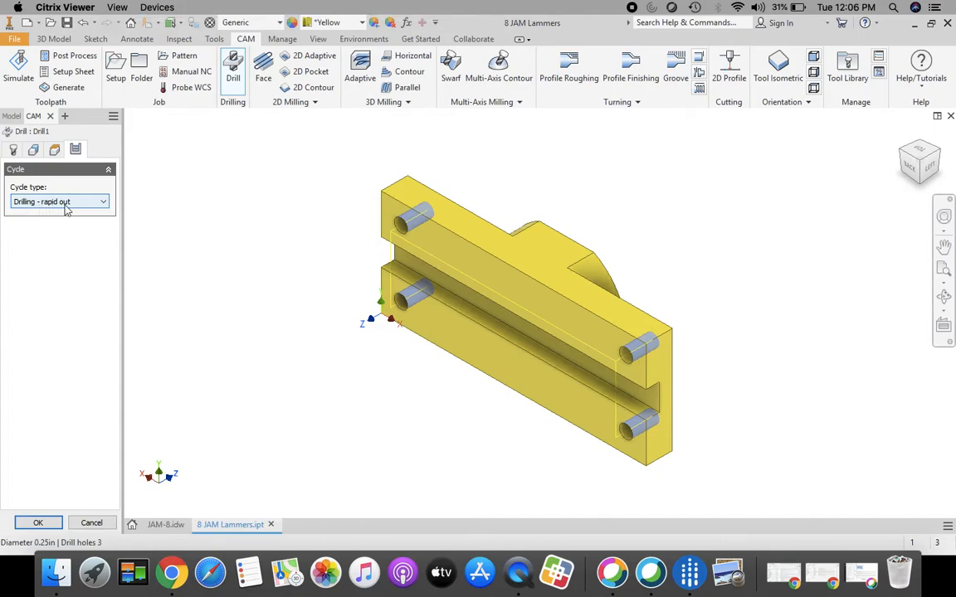
{"action": "left_click", "coordinate": [38, 524]}
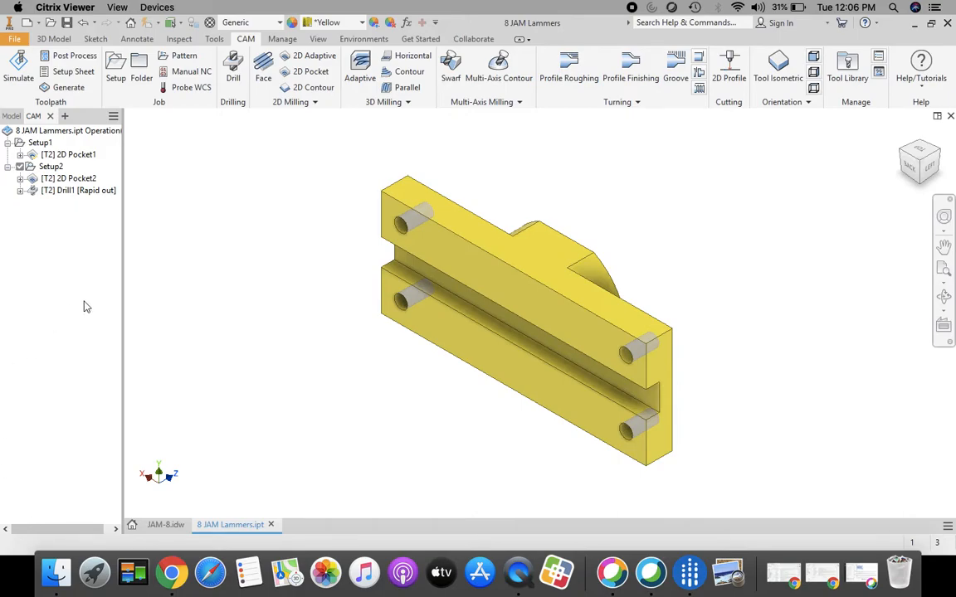
Simulate all Setup2 toolpaths to examine the slot and hole machining, and close the simulation.
{"action": "left_click", "coordinate": [50, 169]}
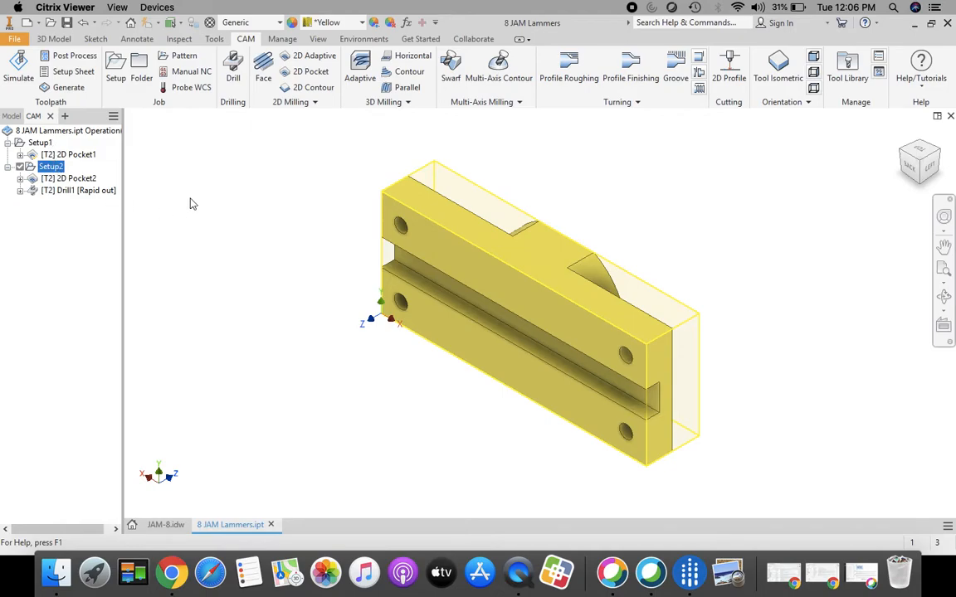
{"action": "left_click", "coordinate": [20, 67]}
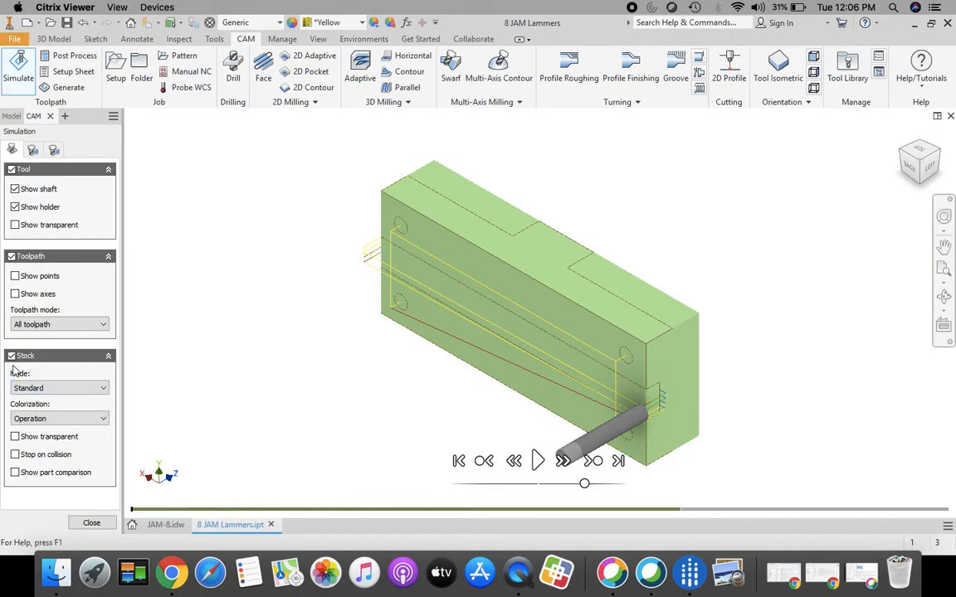
{"action": "left_click", "coordinate": [537, 461]}
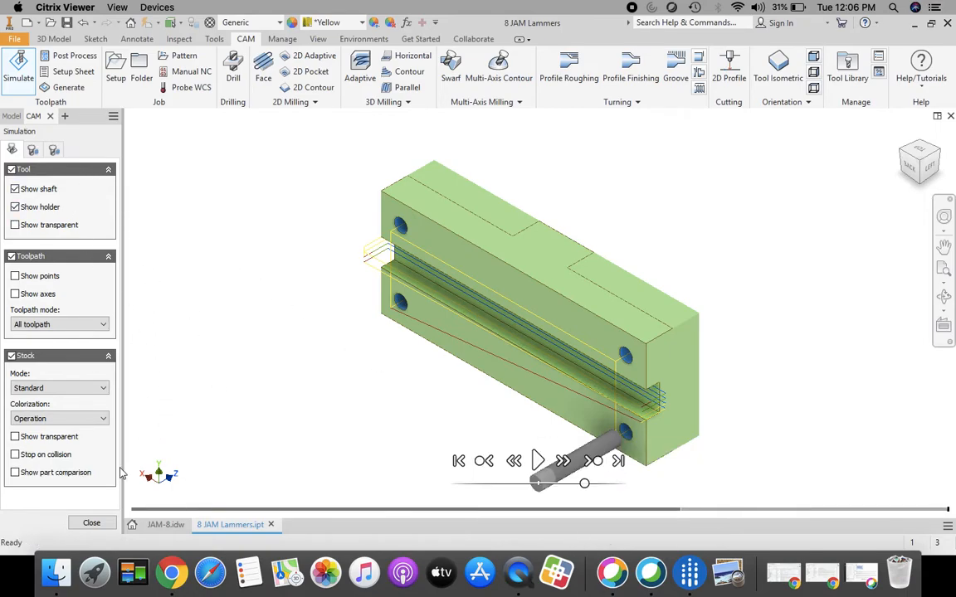
{"action": "left_click", "coordinate": [93, 524]}
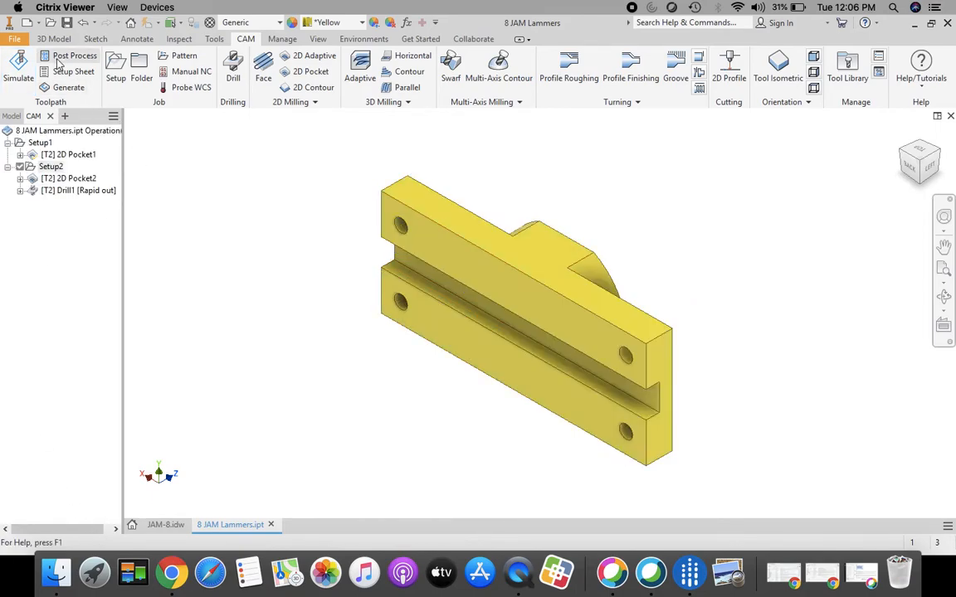
Post process Setup2 to the H: drive with the RS-274D / 1_Butler MS Techno-Isel post under the existing Cut First program name, and close the NC editor.
{"action": "left_click", "coordinate": [74, 58]}
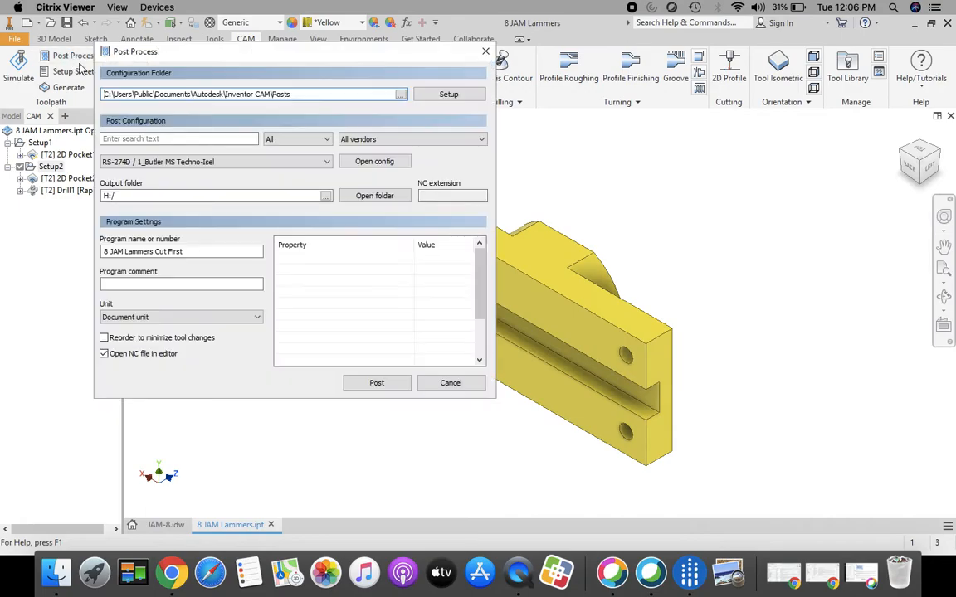
{"action": "left_click", "coordinate": [326, 196]}
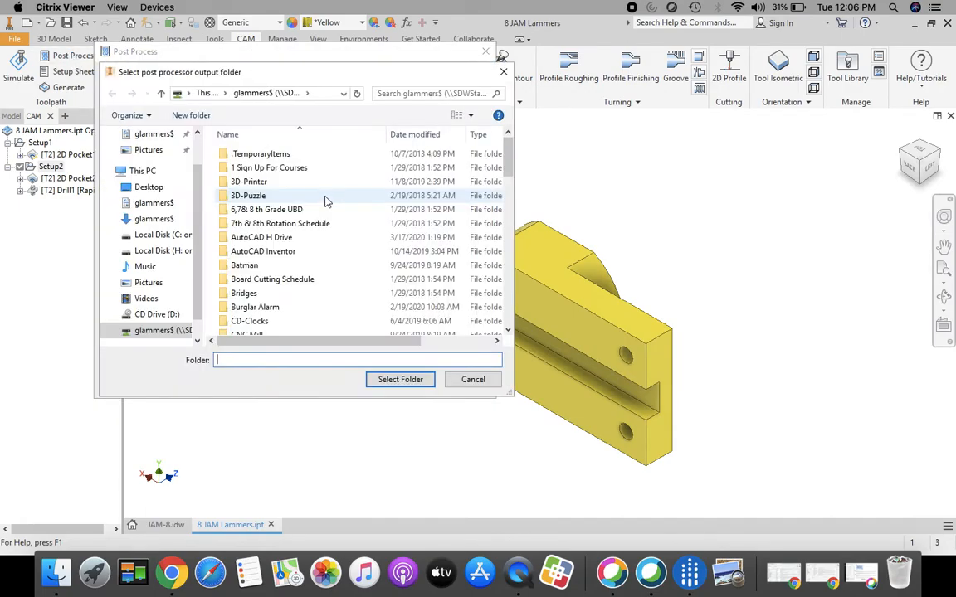
{"action": "left_click", "coordinate": [148, 333]}
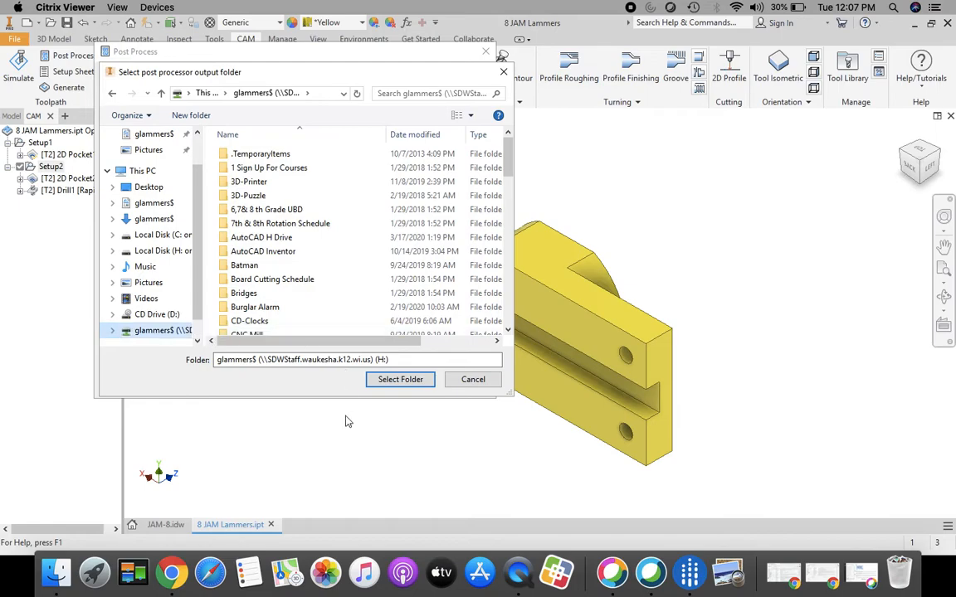
{"action": "left_click", "coordinate": [400, 379]}
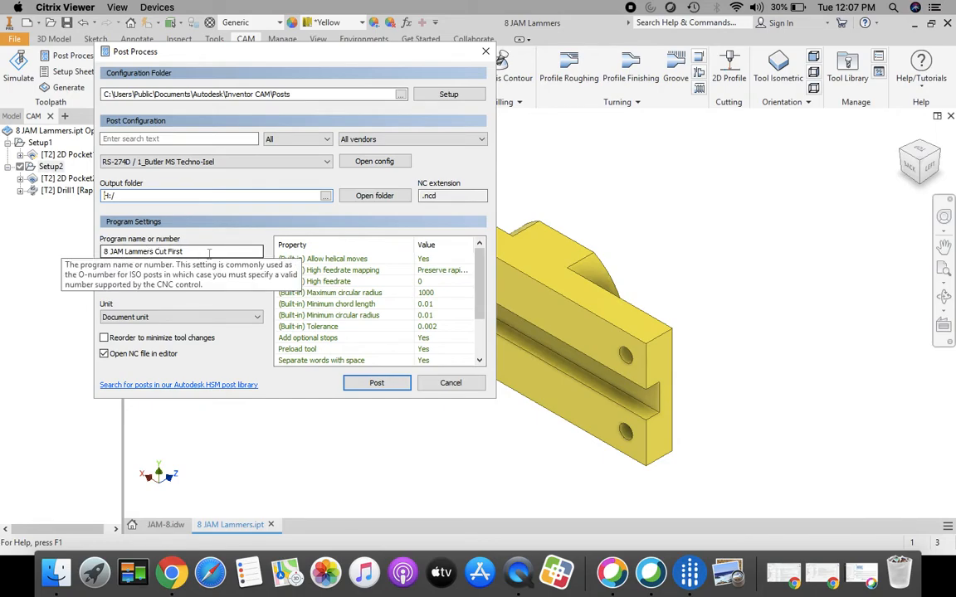
{"action": "left_click", "coordinate": [382, 386]}
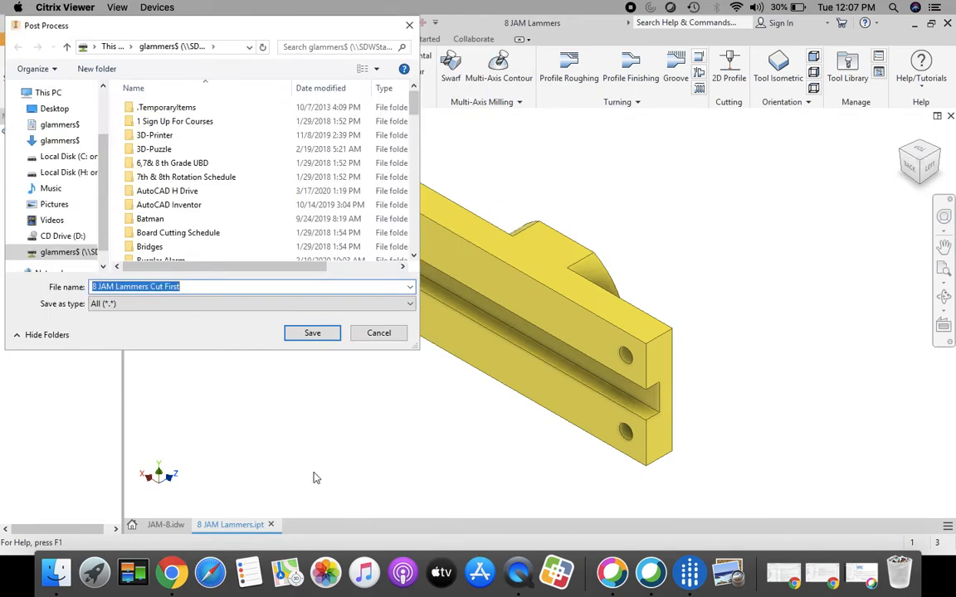
{"action": "left_click", "coordinate": [312, 332]}
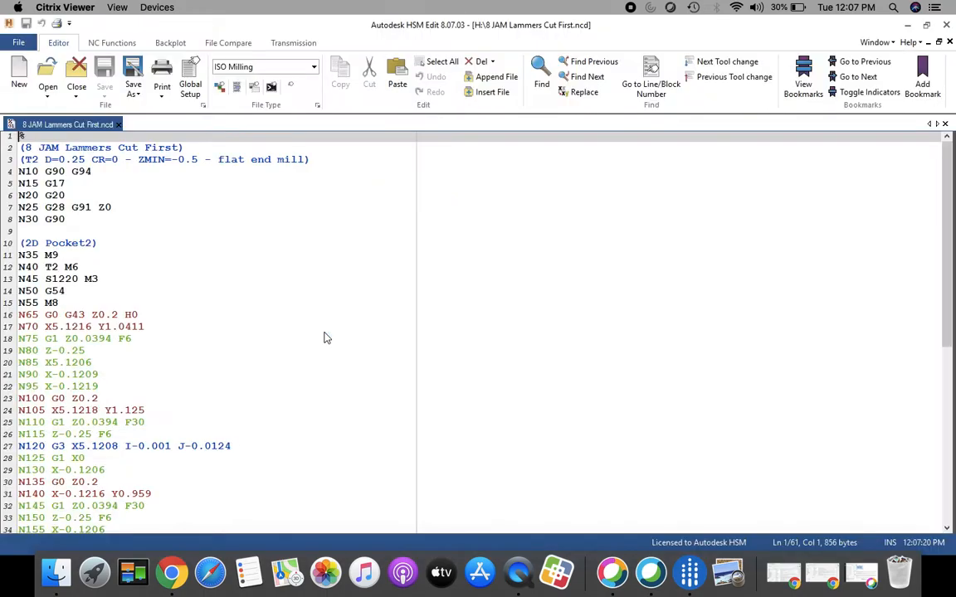
{"action": "left_click", "coordinate": [947, 26]}
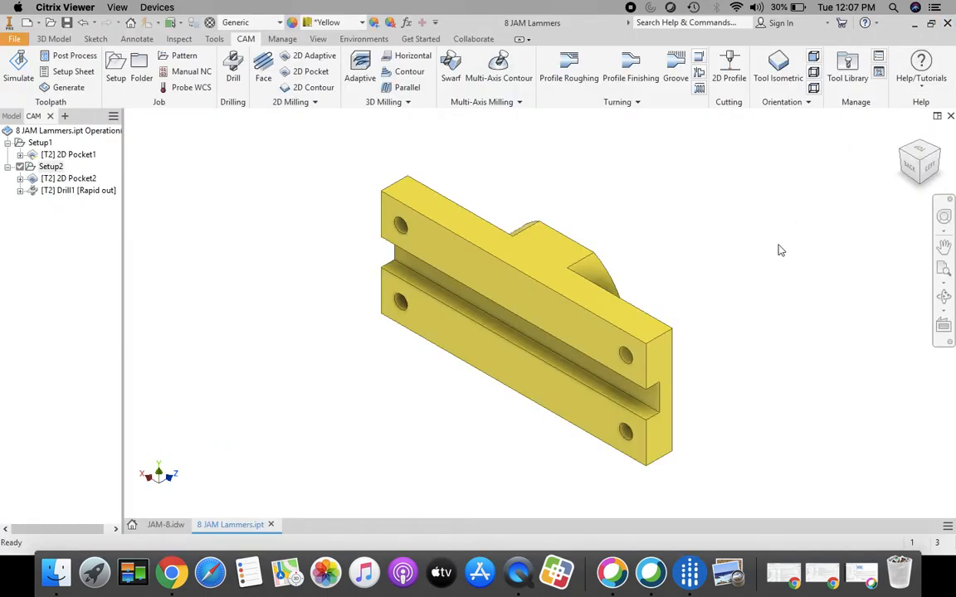
Return the part to its home isometric view and save the part file.
{"action": "key", "text": "F6"}
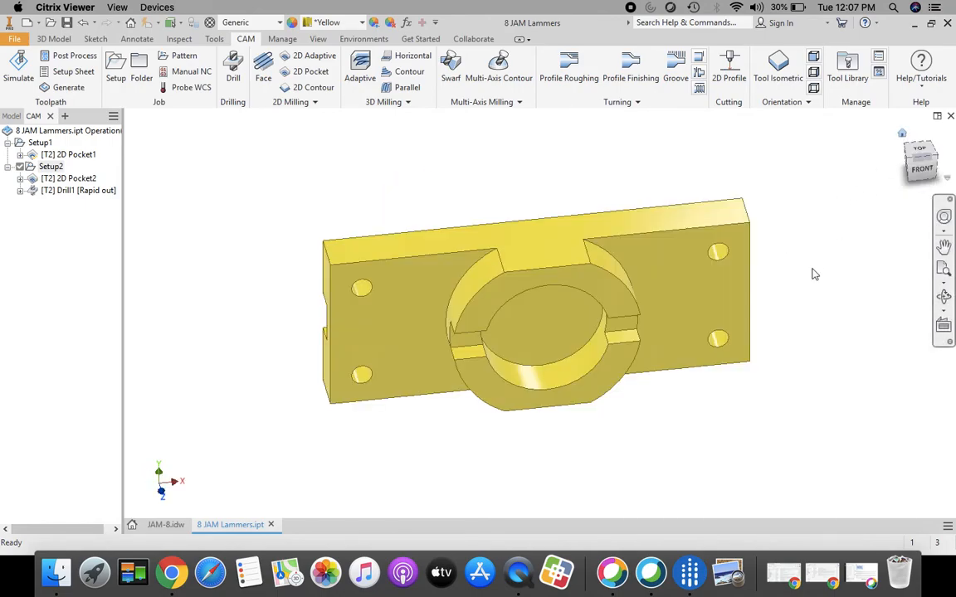
{"action": "left_click", "coordinate": [16, 40]}
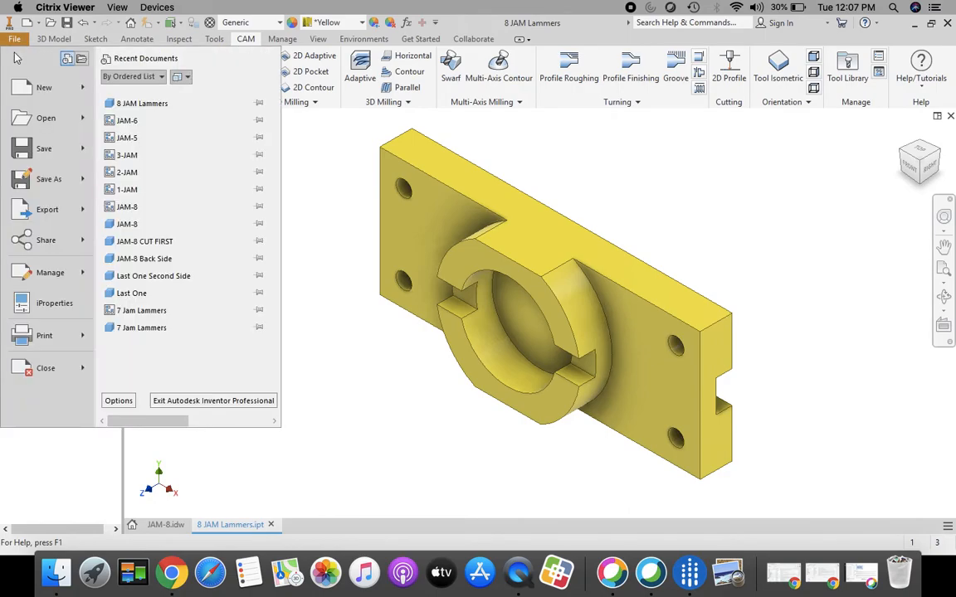
{"action": "left_click", "coordinate": [44, 149]}
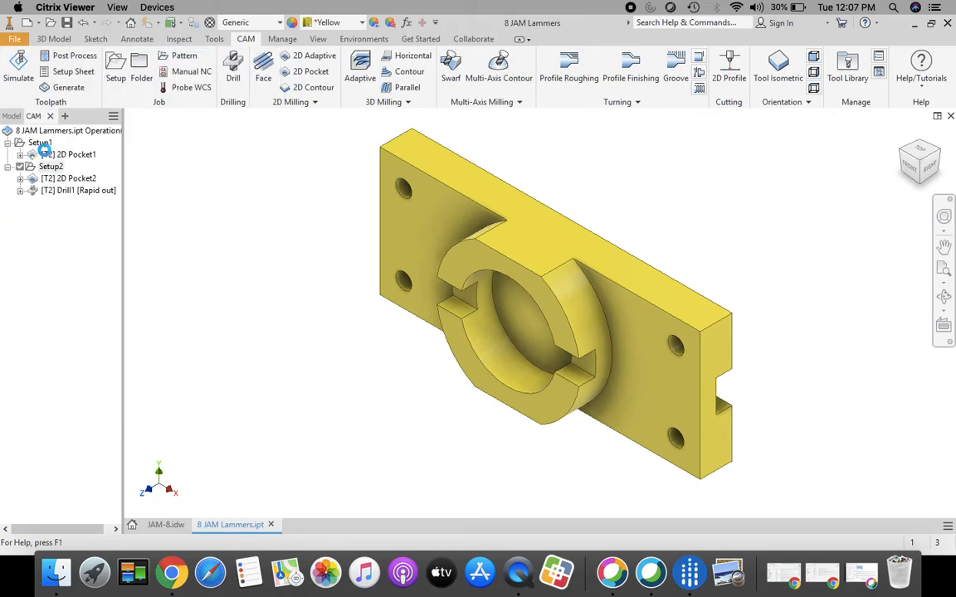